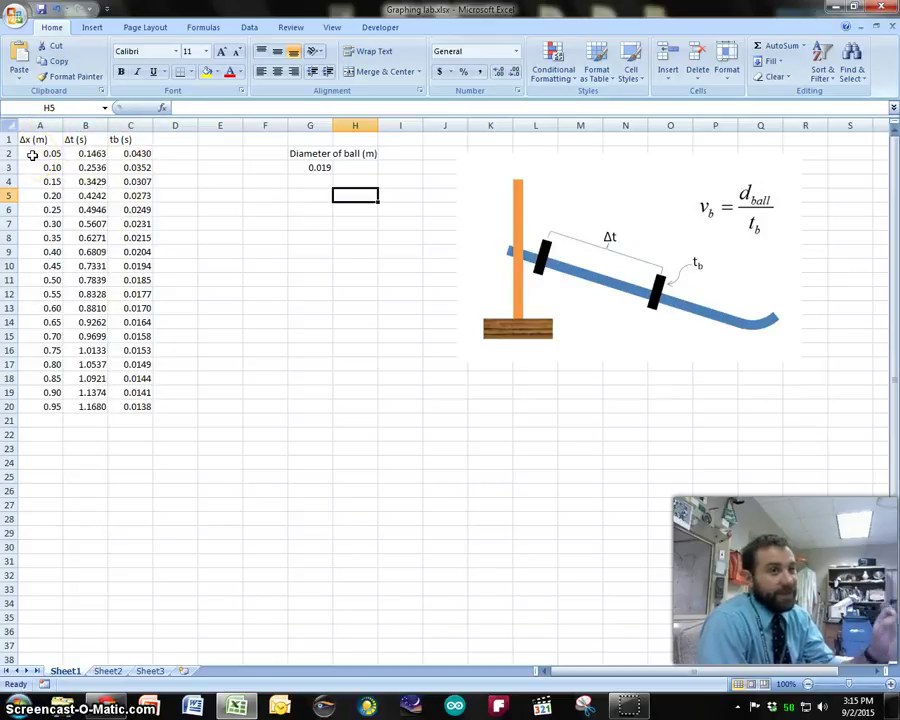
Highlight the Δx values, the ball diameter in G3, and the tb values in column C.
mouse_move(34, 155)
mouse_down()
mouse_move(39, 194)
mouse_move(36, 177)
mouse_up()
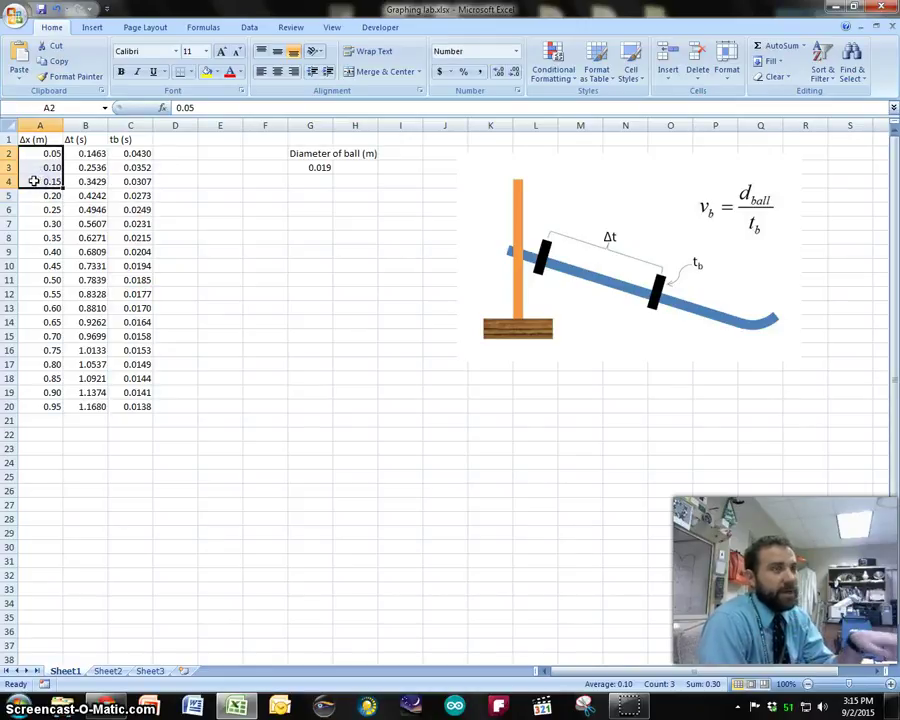
click(298, 166)
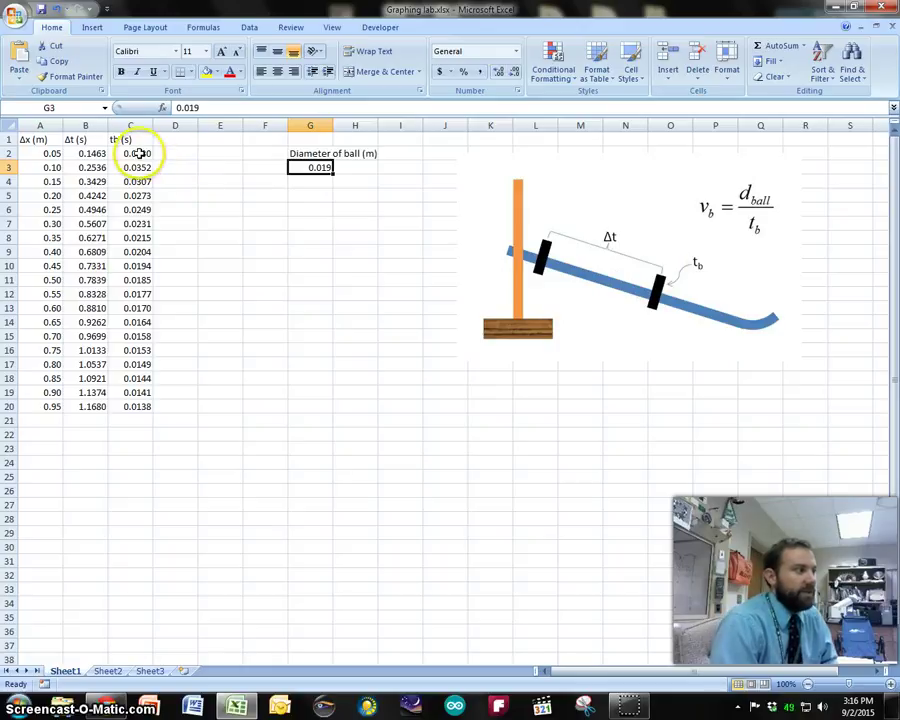
drag(138, 153, 141, 406)
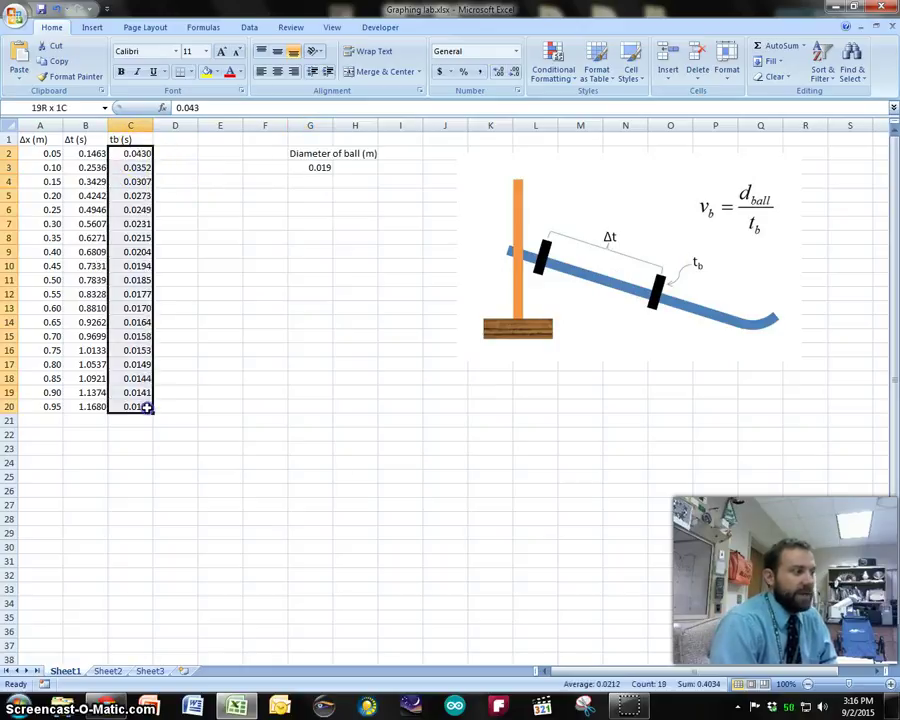
click(316, 168)
Add the column header v (m/s) in cell D1.
click(191, 140)
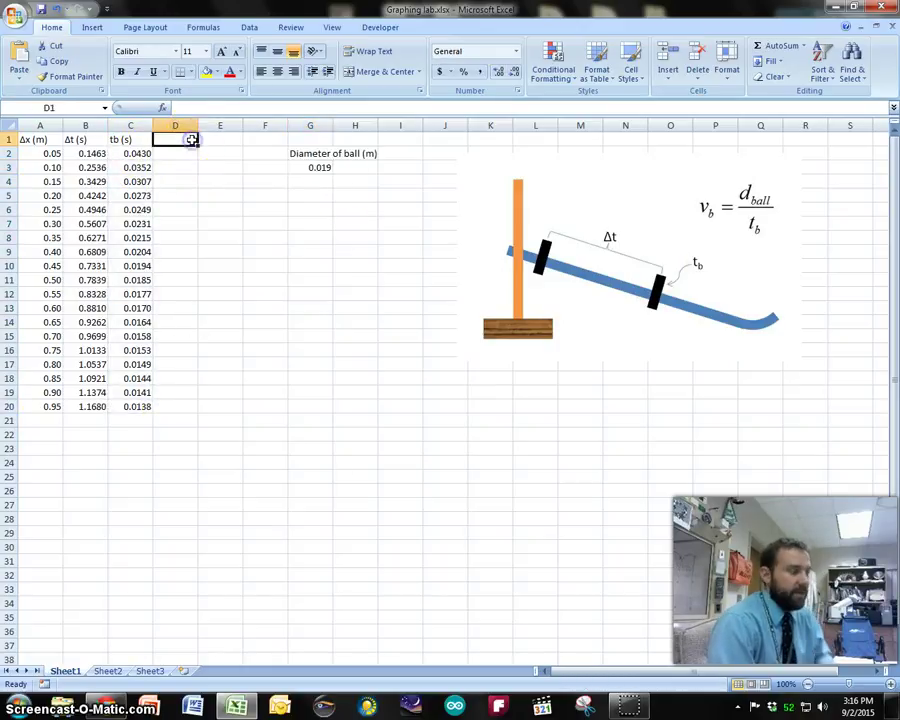
text(v (m/s)
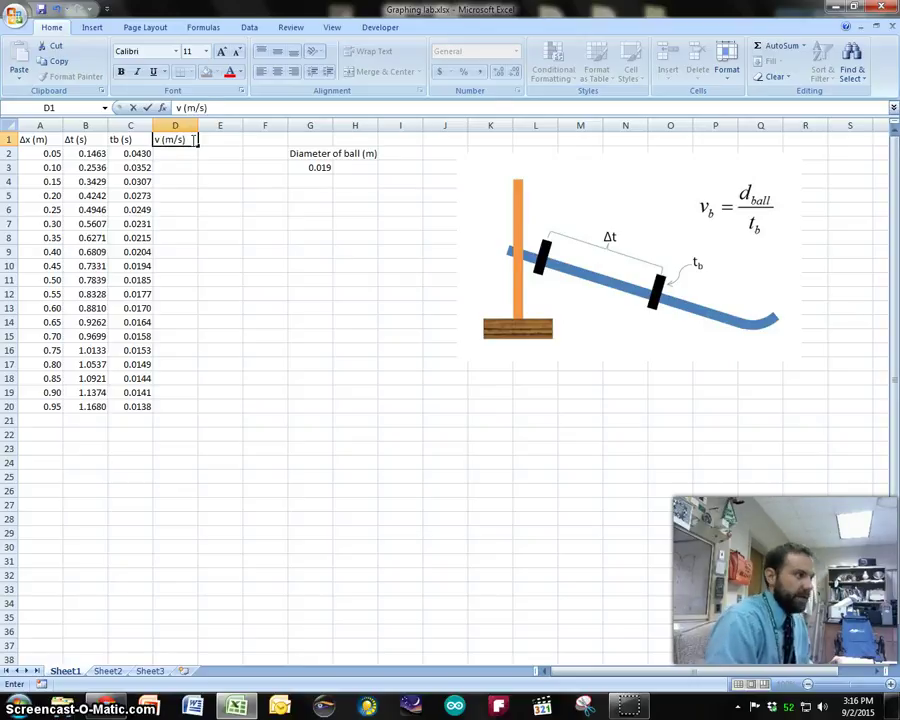
key(Return)
Enter =$G$3/C2 in D2 to compute the first ball velocity.
click(171, 153)
text(=)
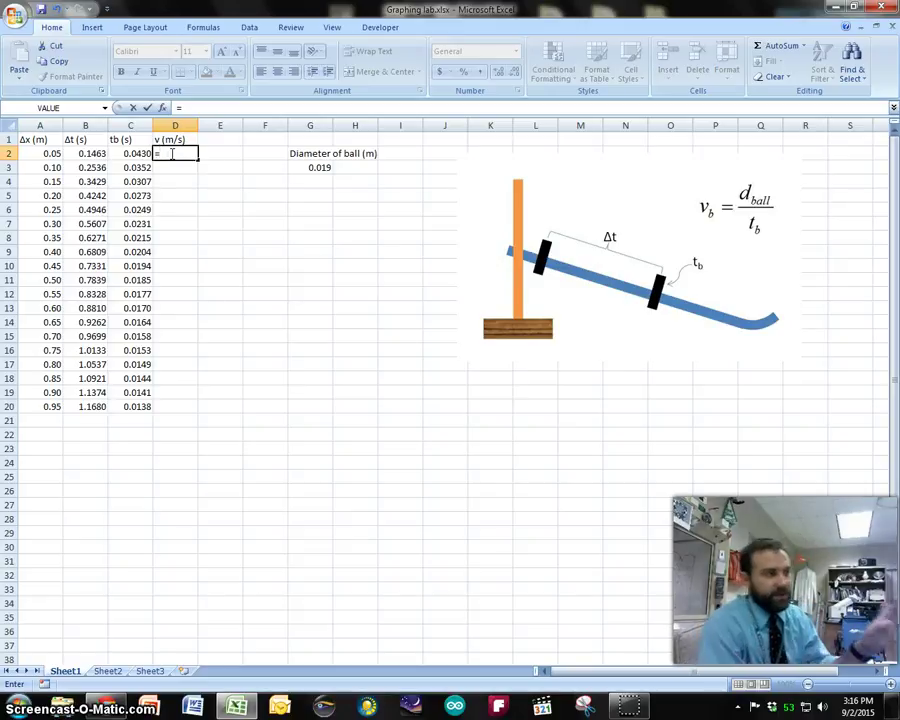
click(311, 167)
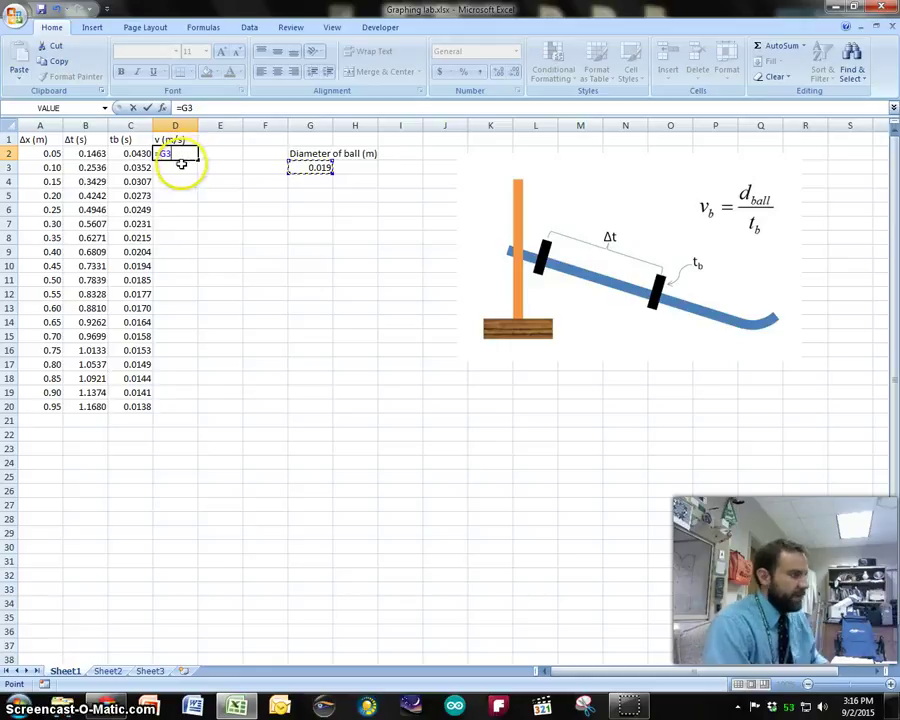
key(F4)
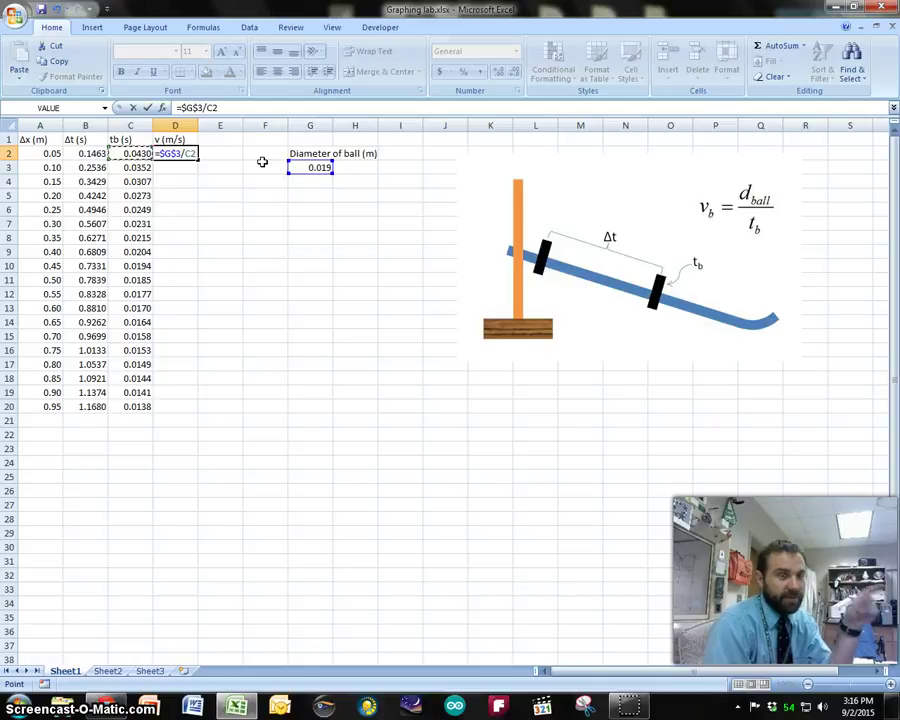
key(Return)
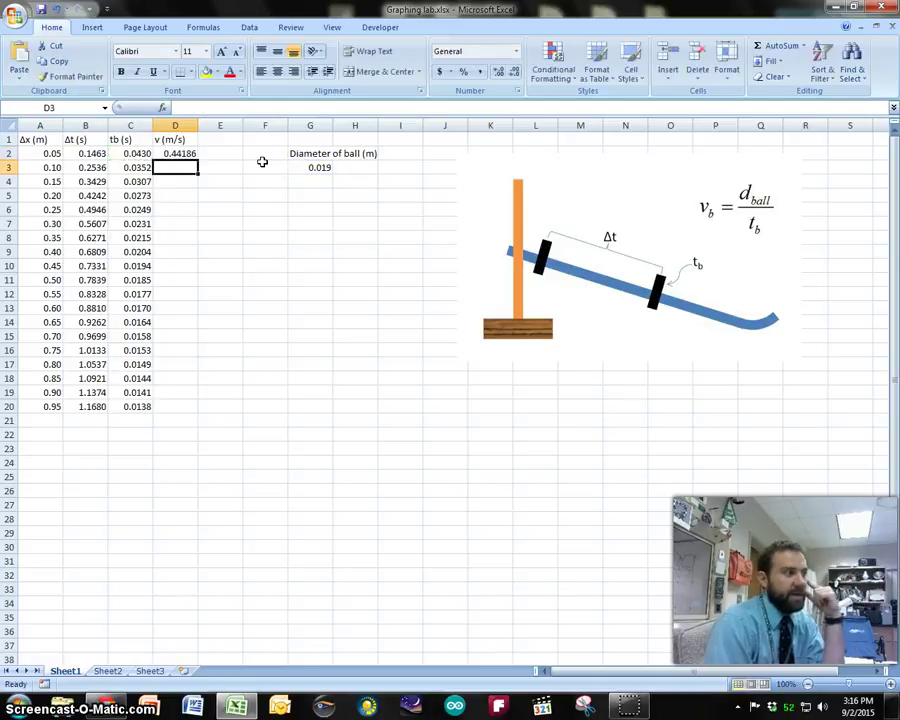
Fill the D2 velocity formula down through D20.
click(176, 153)
click(185, 108)
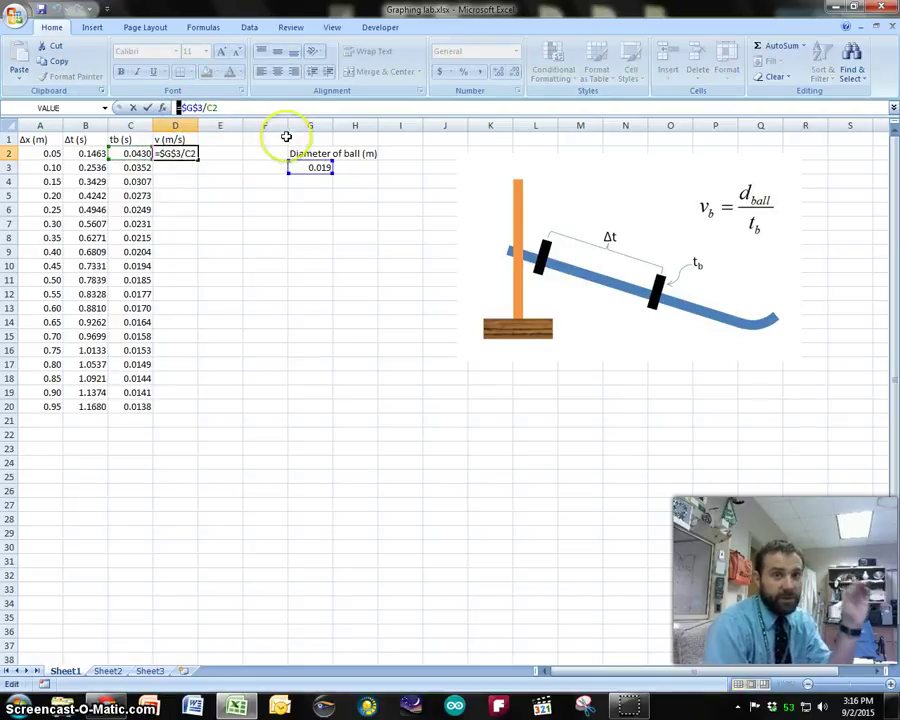
key(Return)
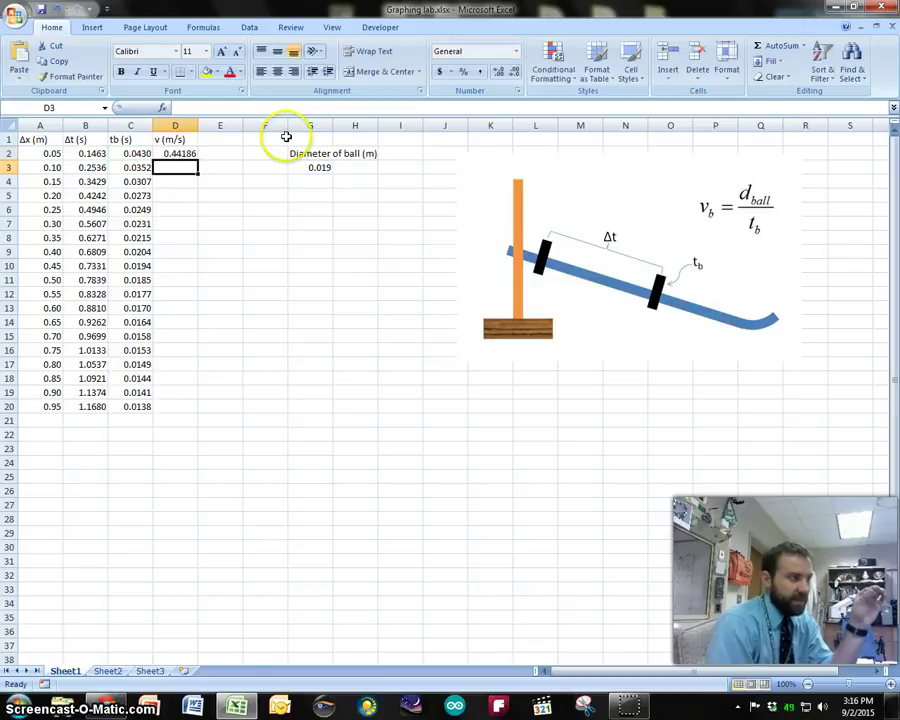
click(185, 153)
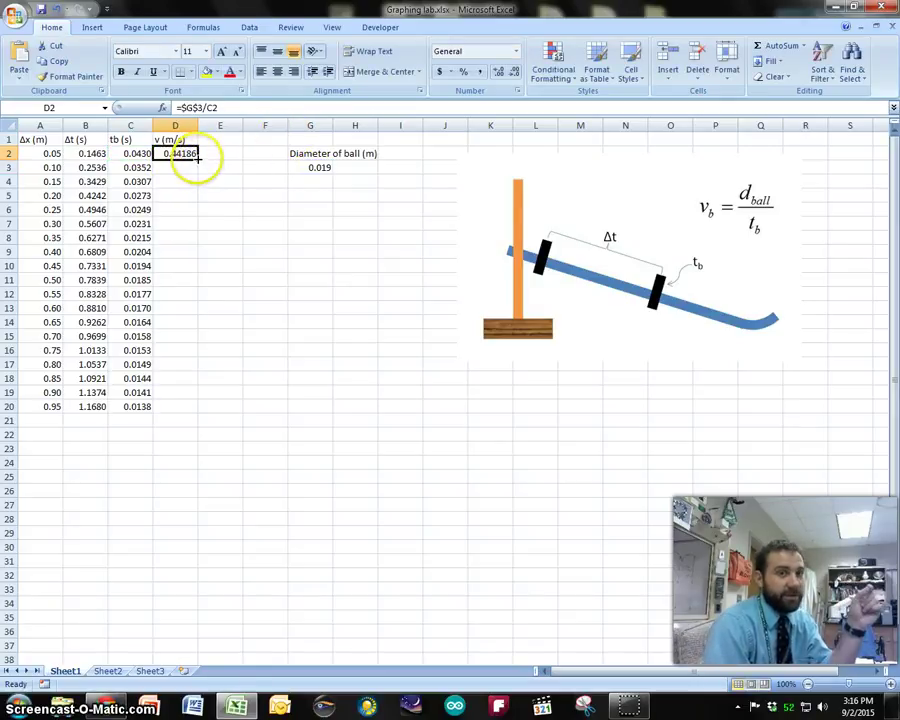
drag(198, 159, 198, 407)
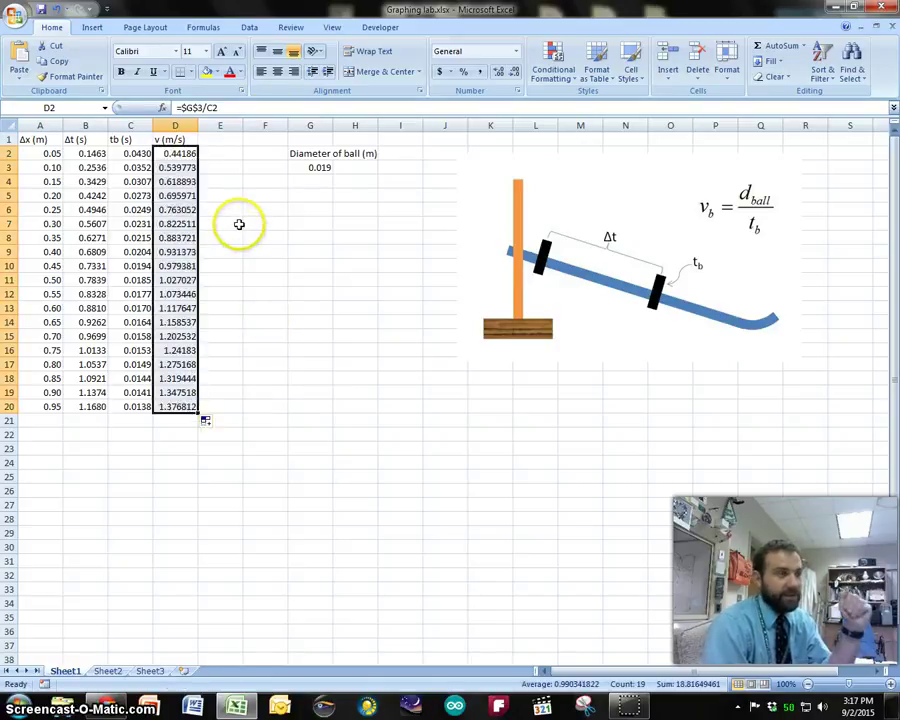
Format the velocity column to show five decimal places.
click(499, 75)
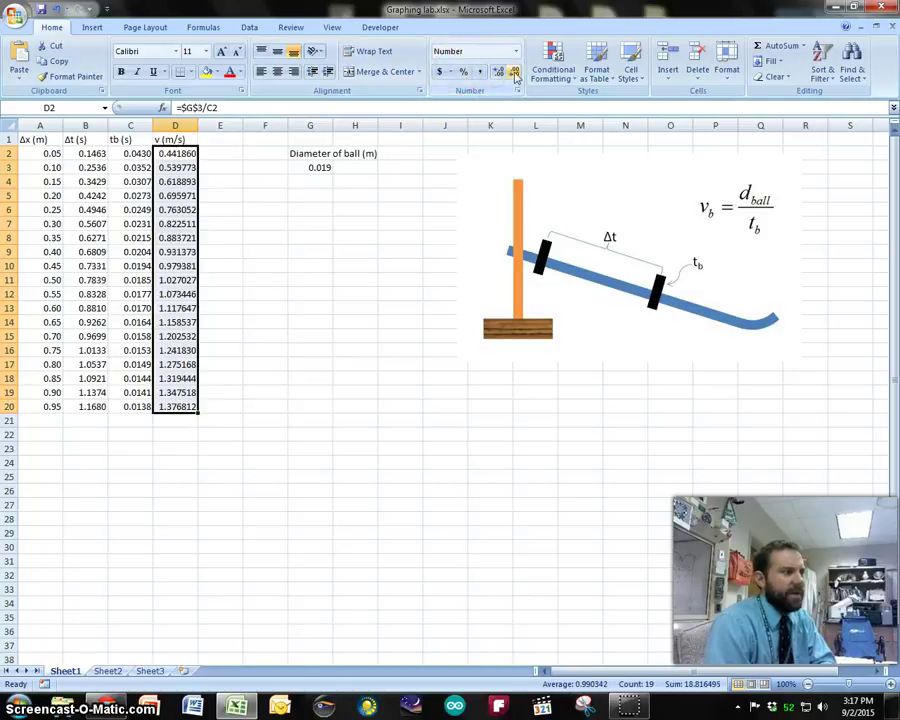
click(514, 74)
click(514, 75)
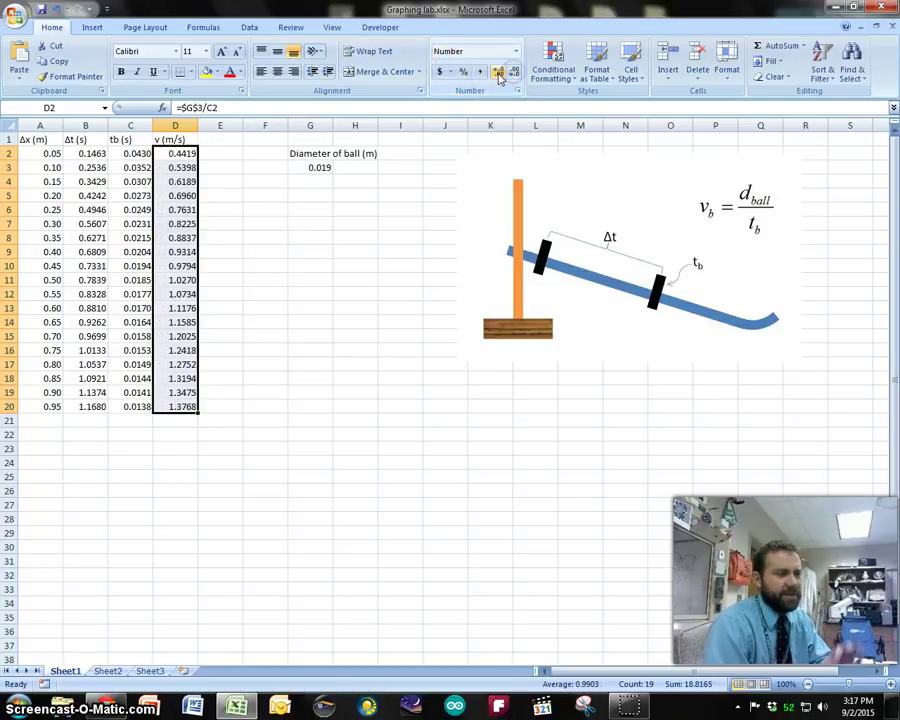
click(498, 74)
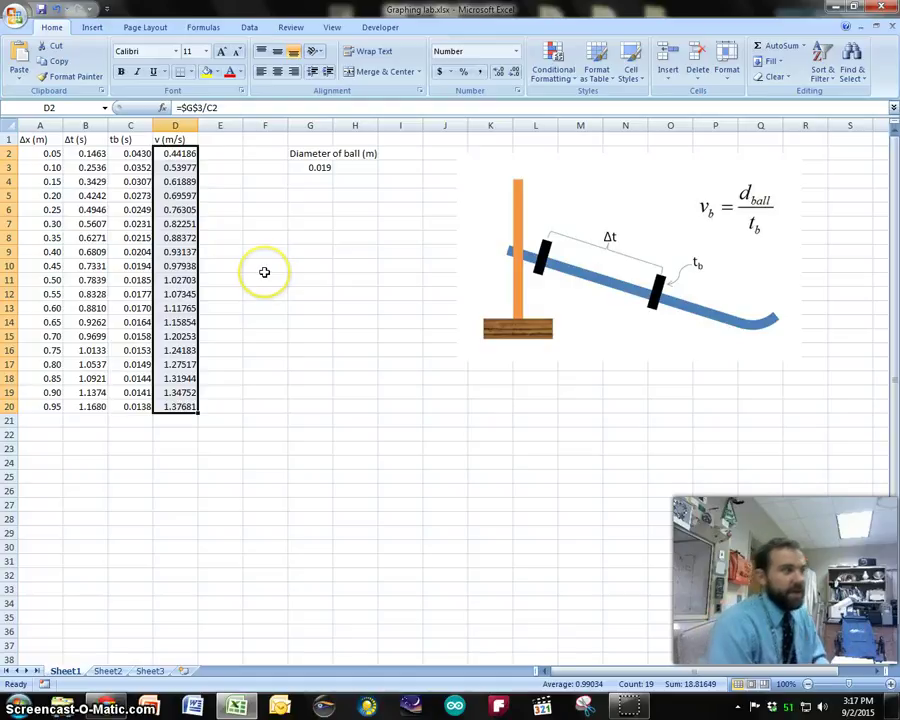
click(252, 183)
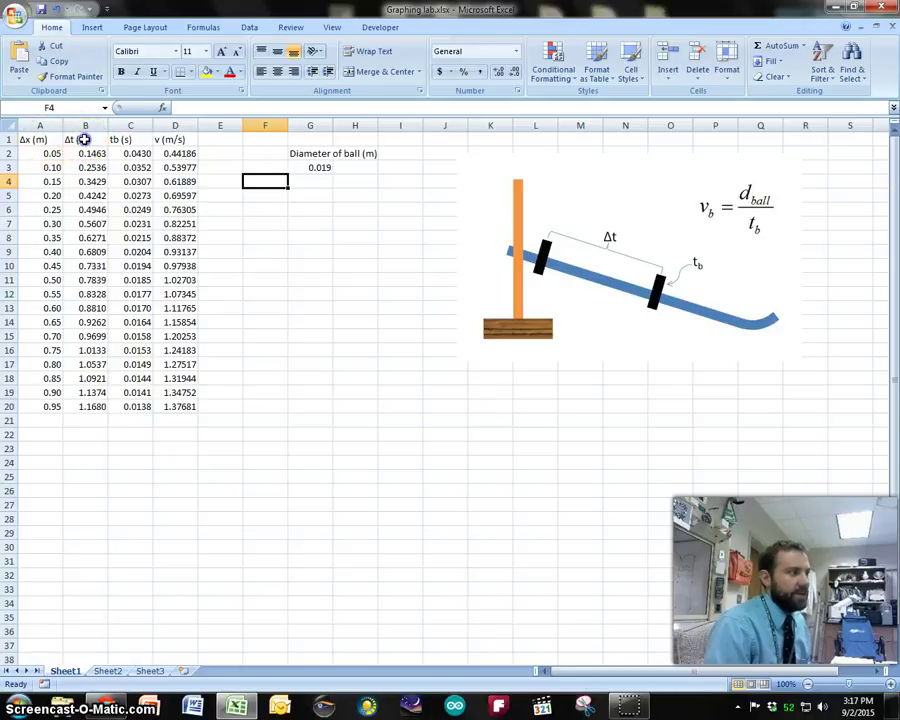
Select the Δt range B2:B20 together with the Δx range A2:A20.
drag(85, 140, 88, 406)
click(262, 224)
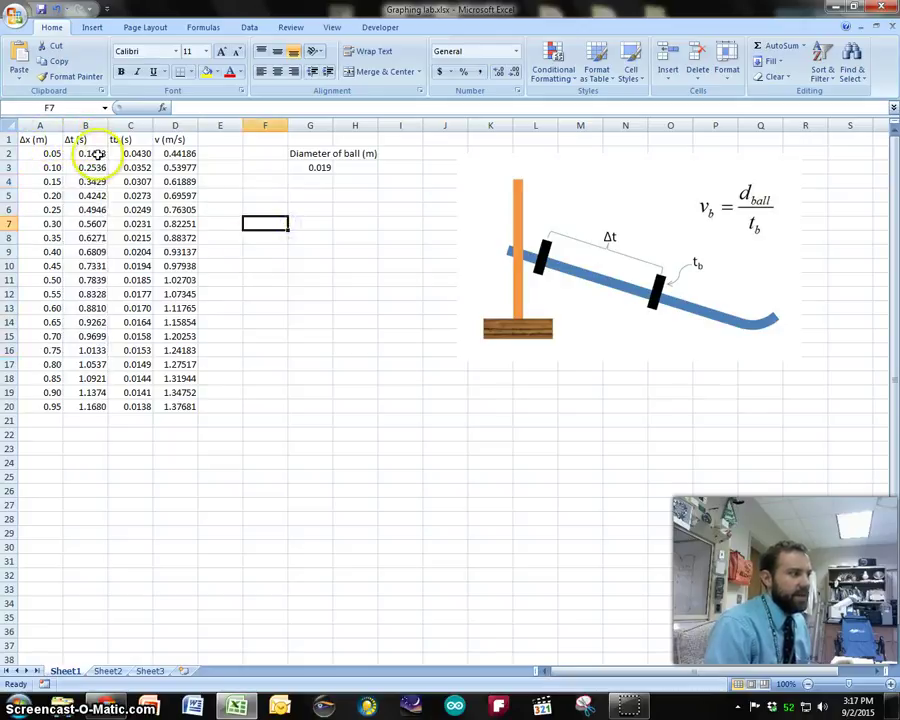
drag(97, 157, 72, 406)
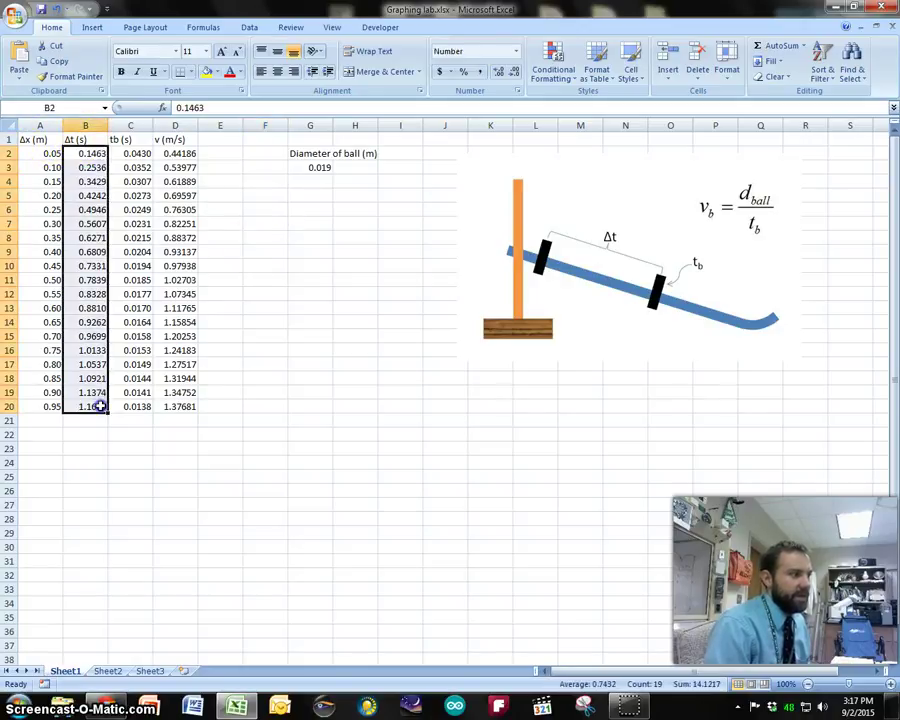
ctrl+click(46, 153)
drag(46, 150, 56, 402)
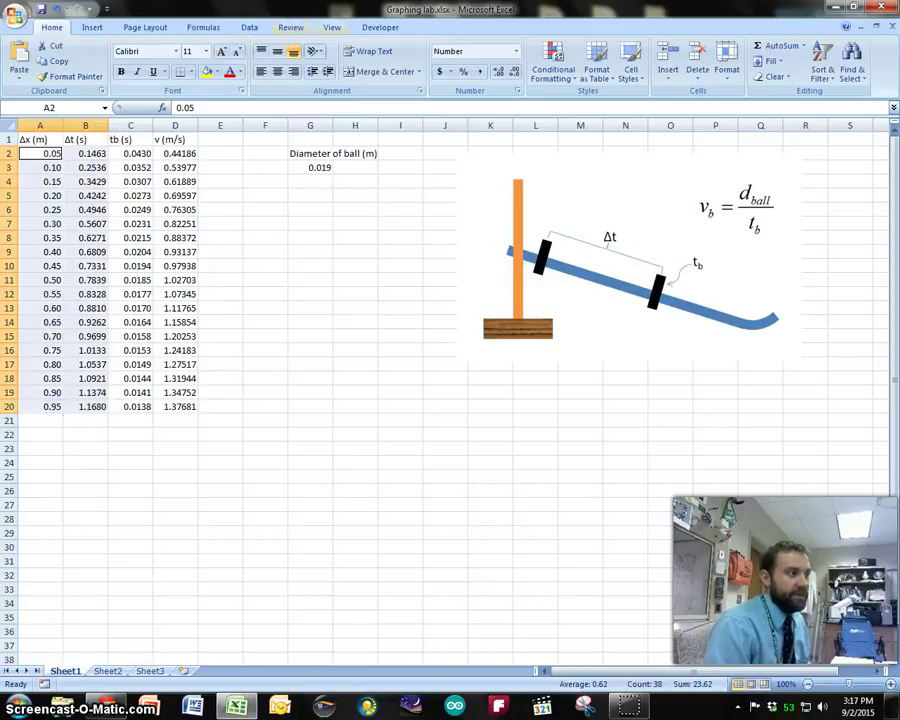
Insert a Scatter with only Markers chart and move it beside the data table.
click(91, 27)
click(376, 62)
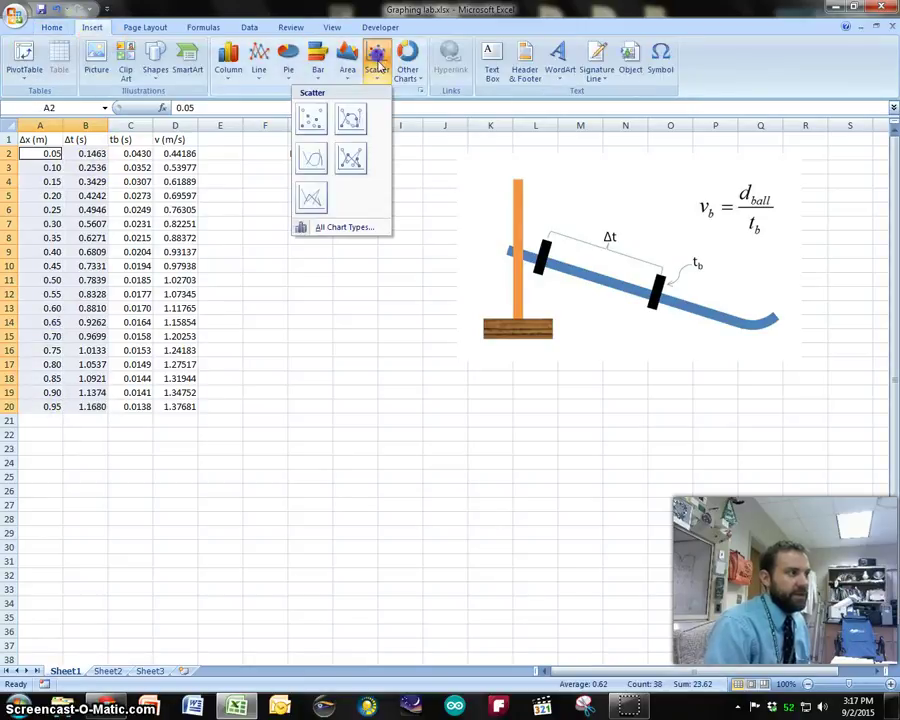
click(312, 121)
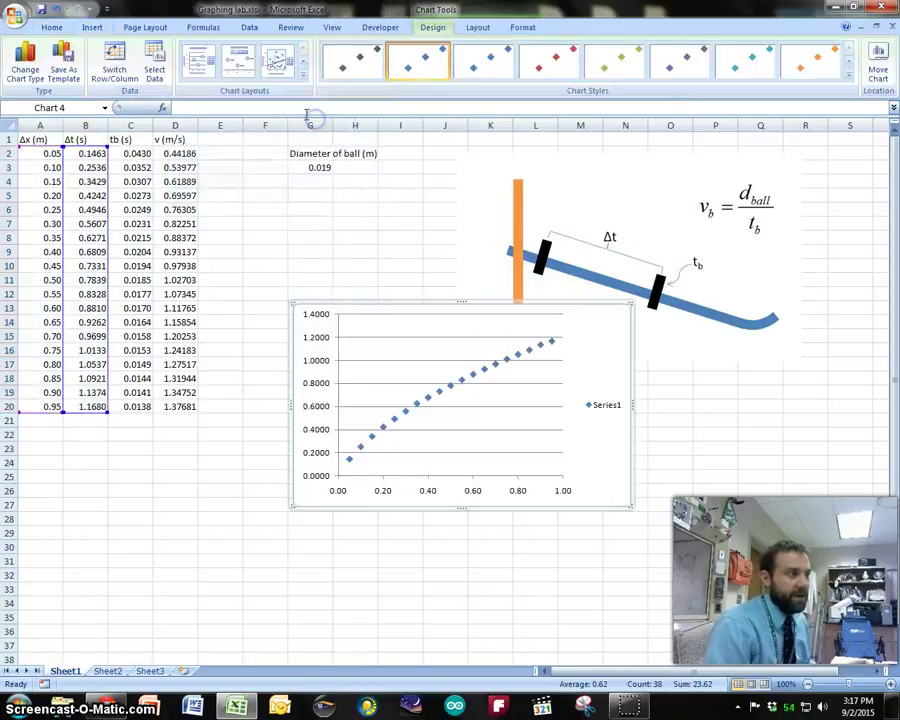
drag(584, 331, 527, 246)
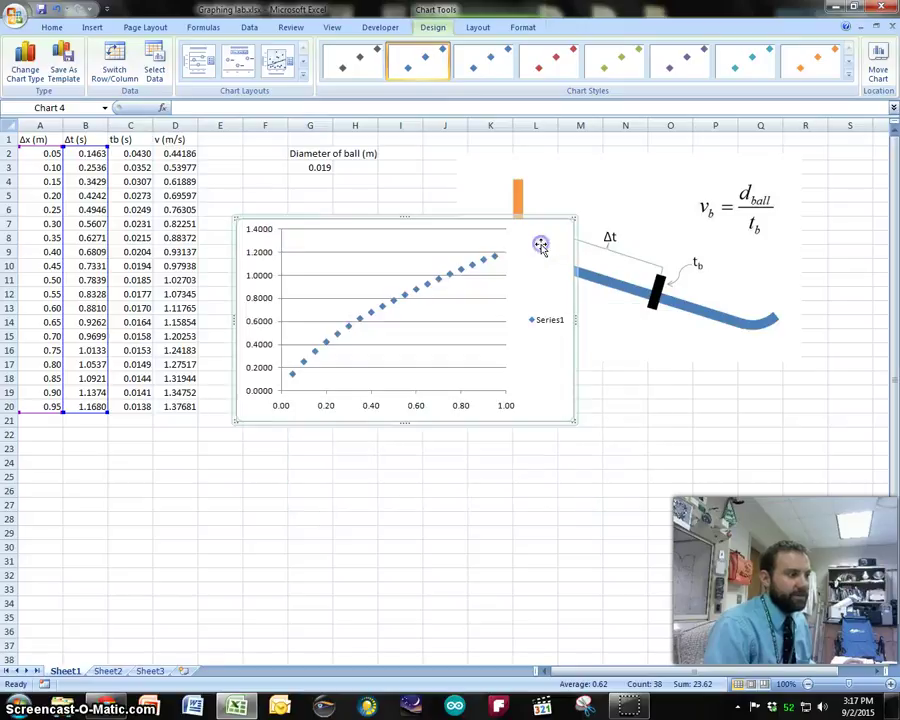
In the chart's Select Data Source, remove Series1 and add a new series.
right_click(384, 287)
click(316, 340)
click(200, 318)
click(250, 318)
click(144, 318)
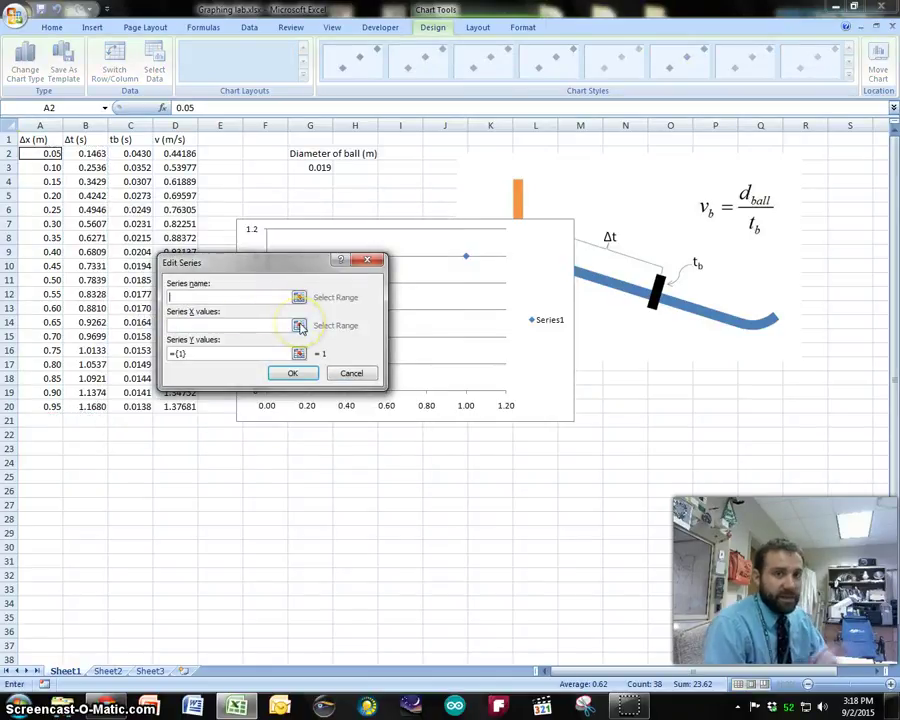
Set the series X values to B2:B20, Y values to A2:A20, and name it Position.
click(298, 326)
drag(88, 153, 88, 405)
click(371, 286)
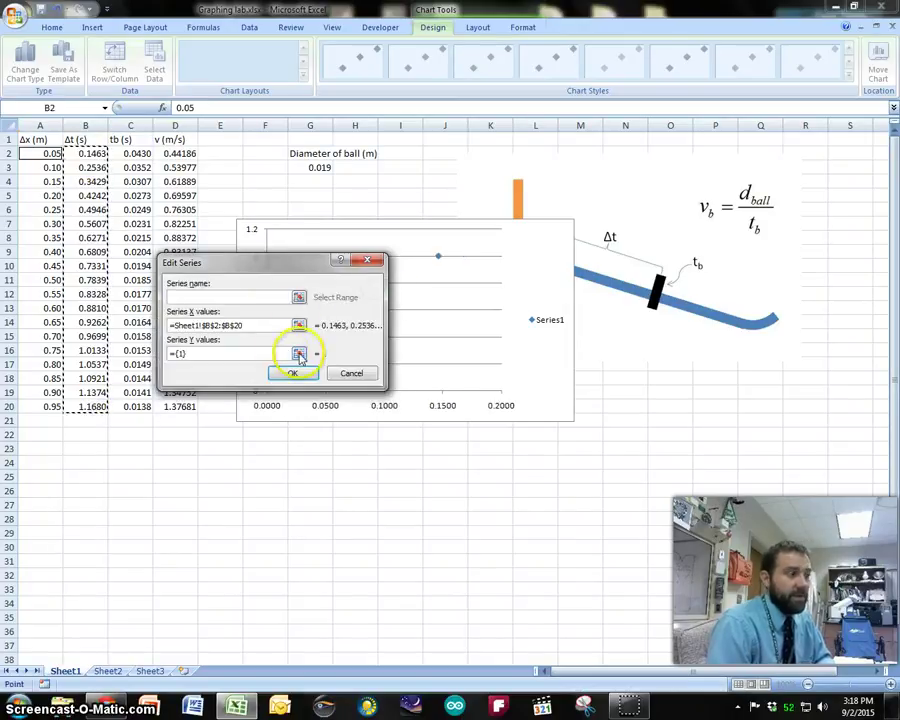
click(297, 346)
drag(44, 153, 44, 405)
key(Return)
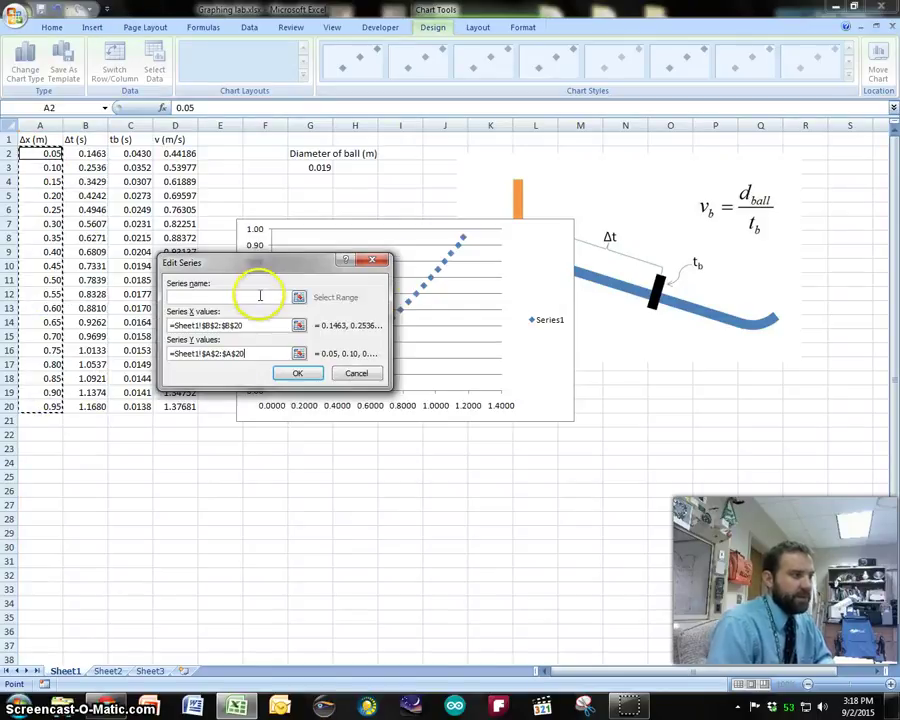
click(257, 296)
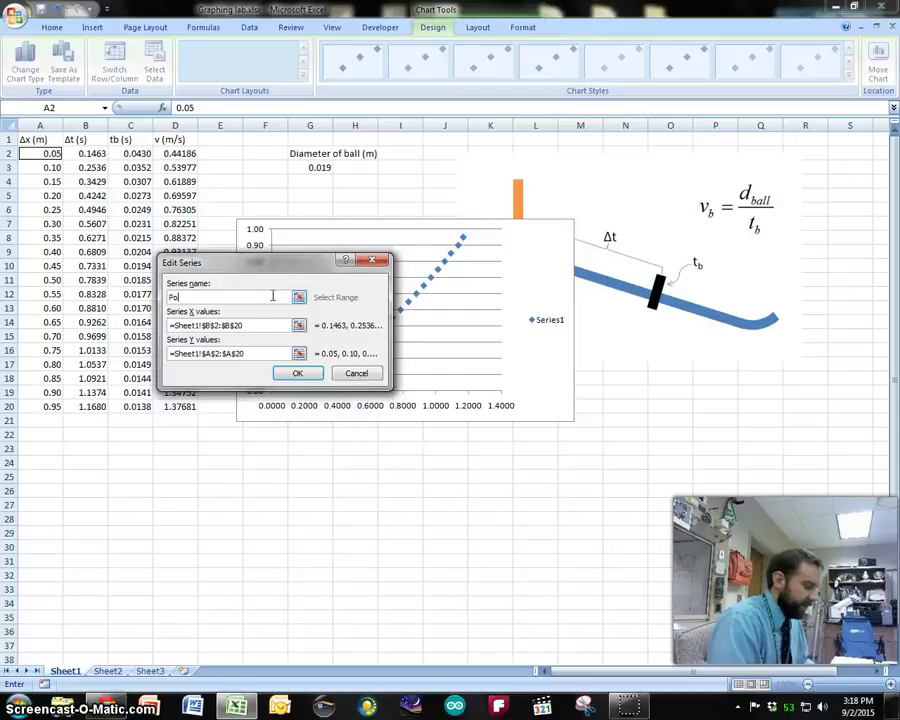
key(Return)
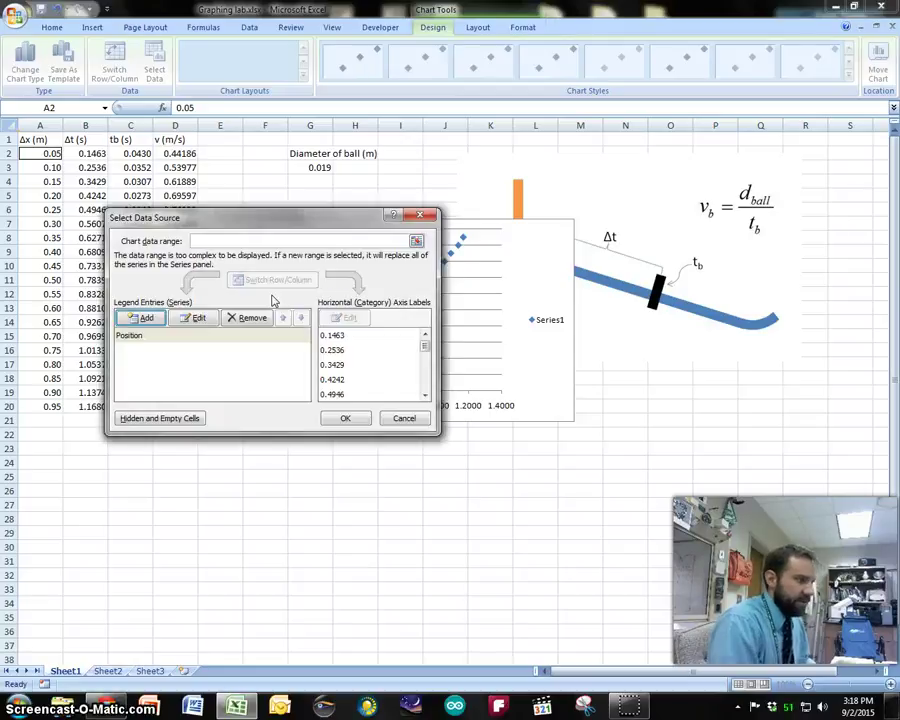
Confirm the data source, delete the chart legend, and narrow the chart.
click(357, 422)
drag(538, 280, 622, 422)
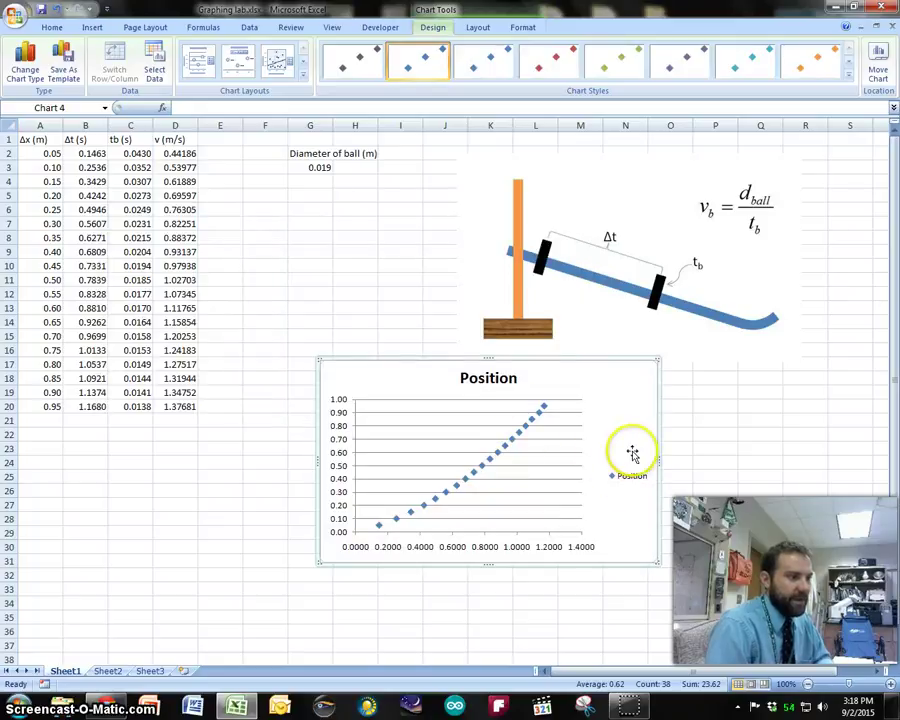
click(636, 479)
key(Delete)
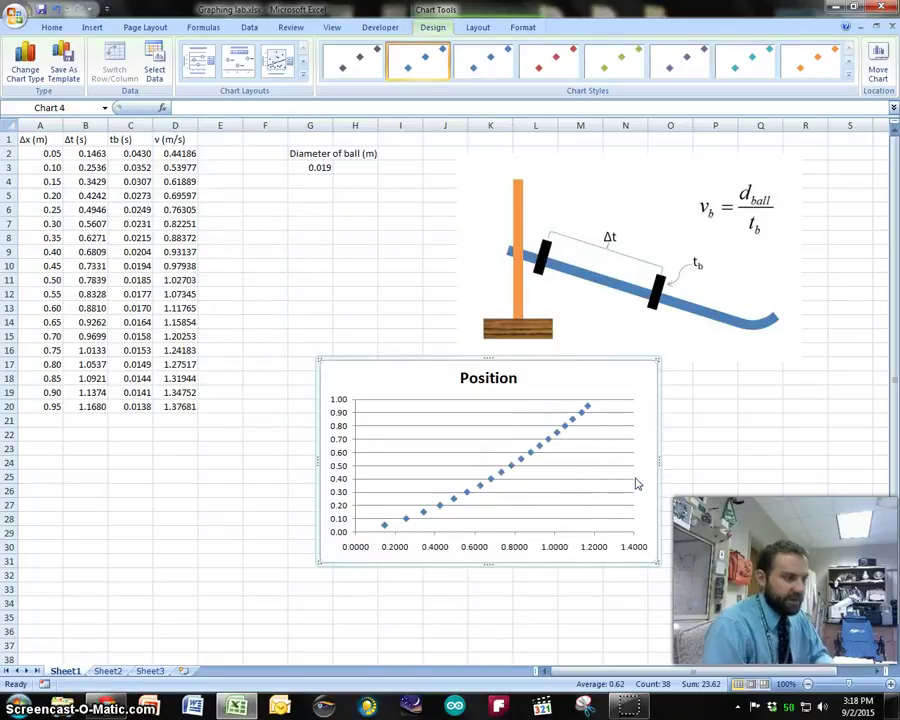
drag(660, 463, 631, 461)
Add vertical major gridlines along the Δt axis and move the chart higher.
click(392, 546)
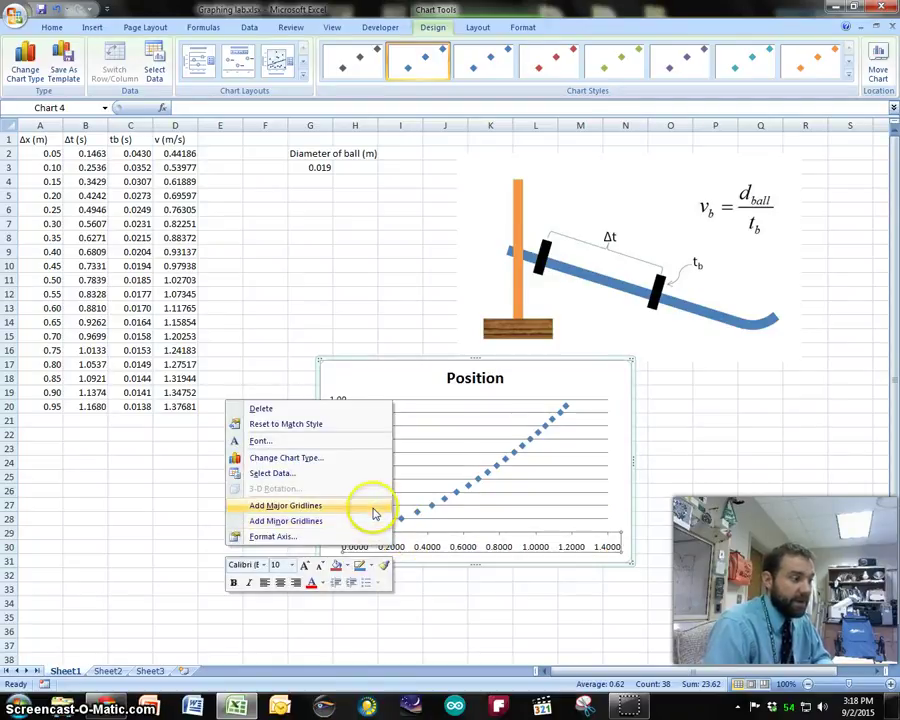
click(373, 506)
drag(616, 381, 612, 329)
Add a trendline to the Position series, moving the Format Trendline dialog aside.
right_click(516, 388)
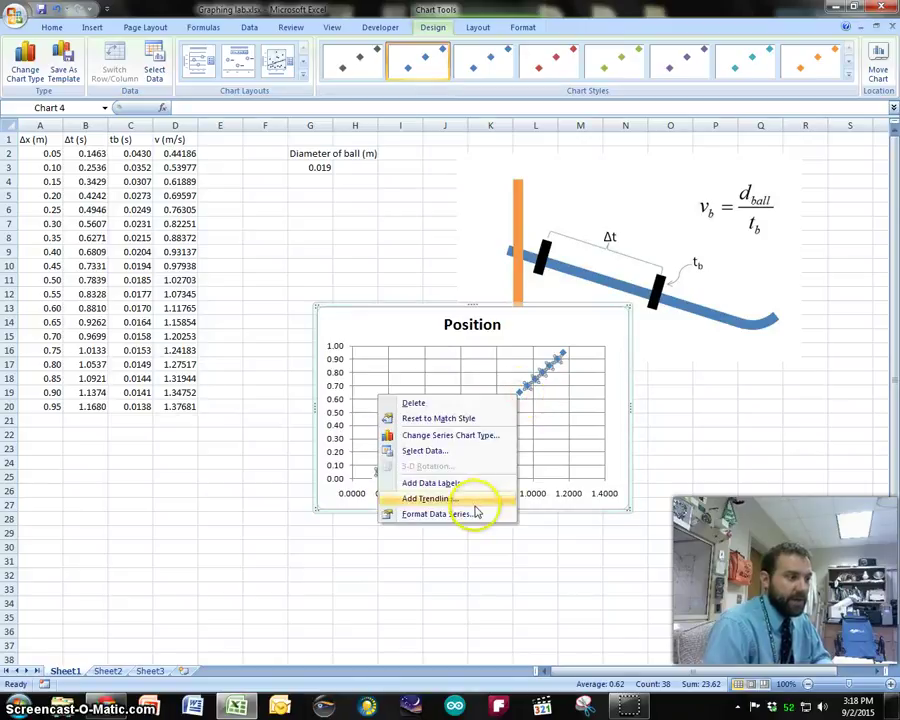
click(475, 505)
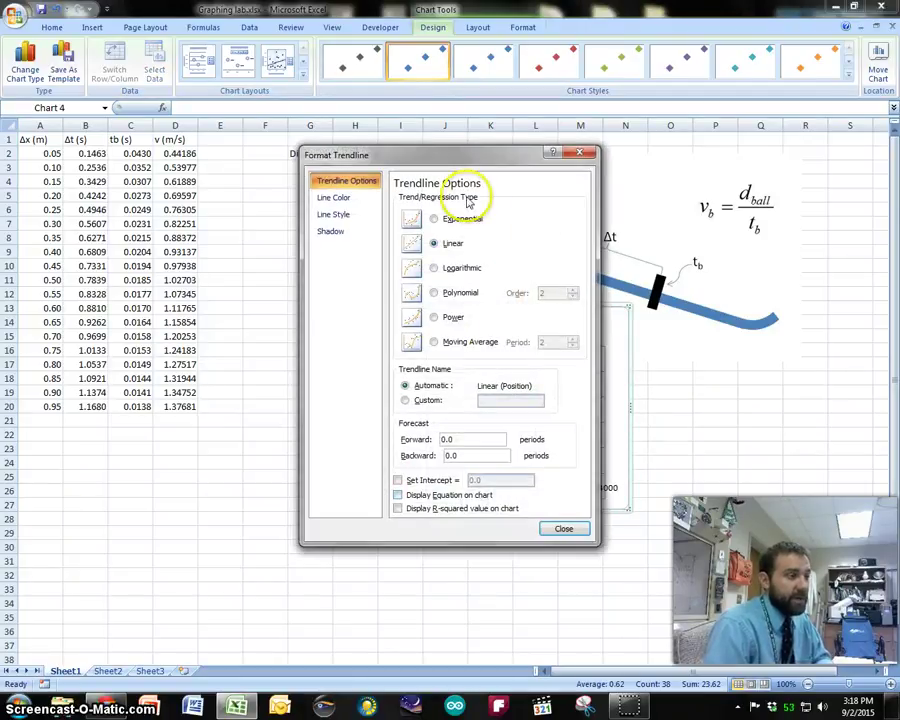
drag(502, 152, 293, 163)
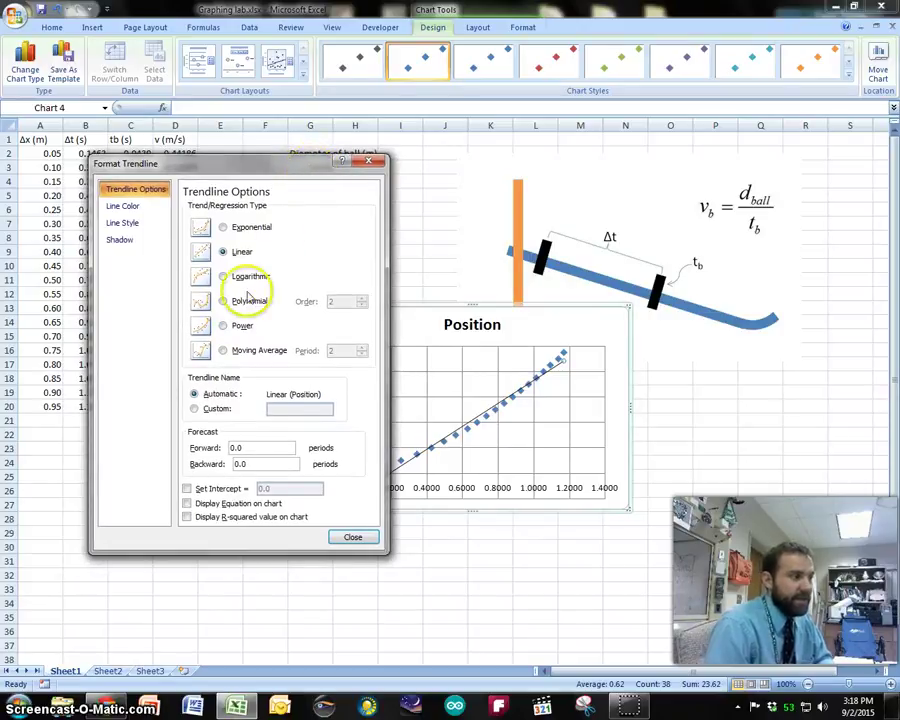
Compare power, logarithmic, linear, exponential and polynomial trendline fits on the data.
click(236, 327)
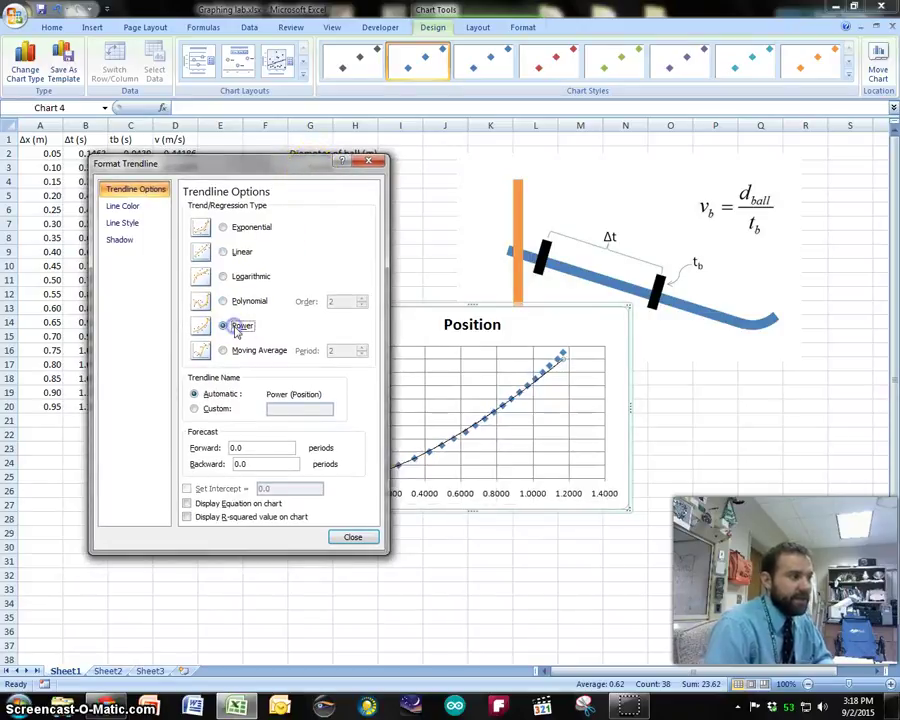
click(225, 277)
click(224, 251)
click(224, 227)
click(224, 300)
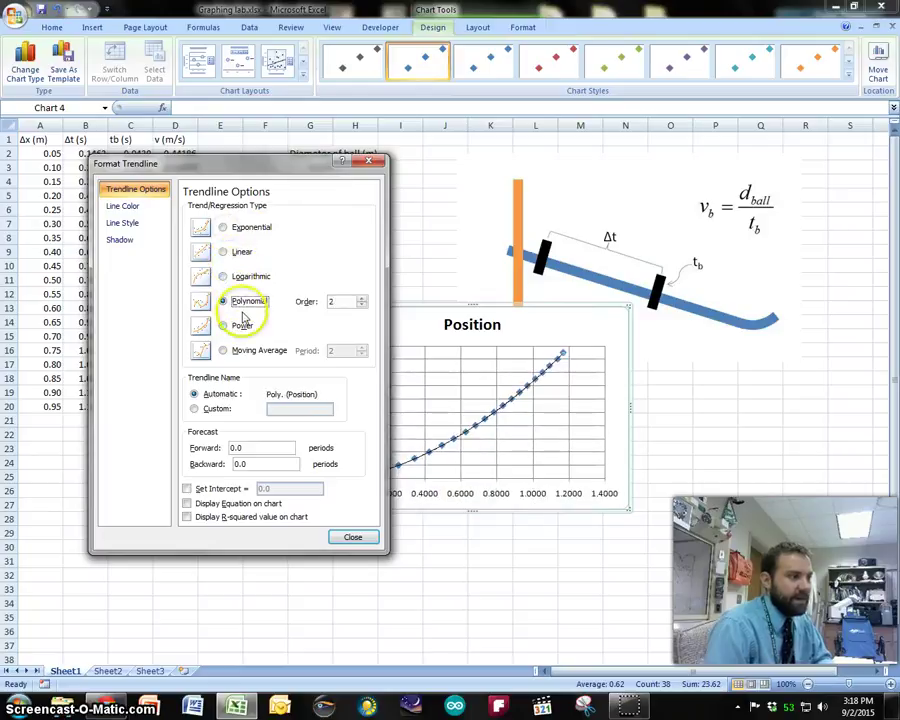
click(224, 326)
click(236, 277)
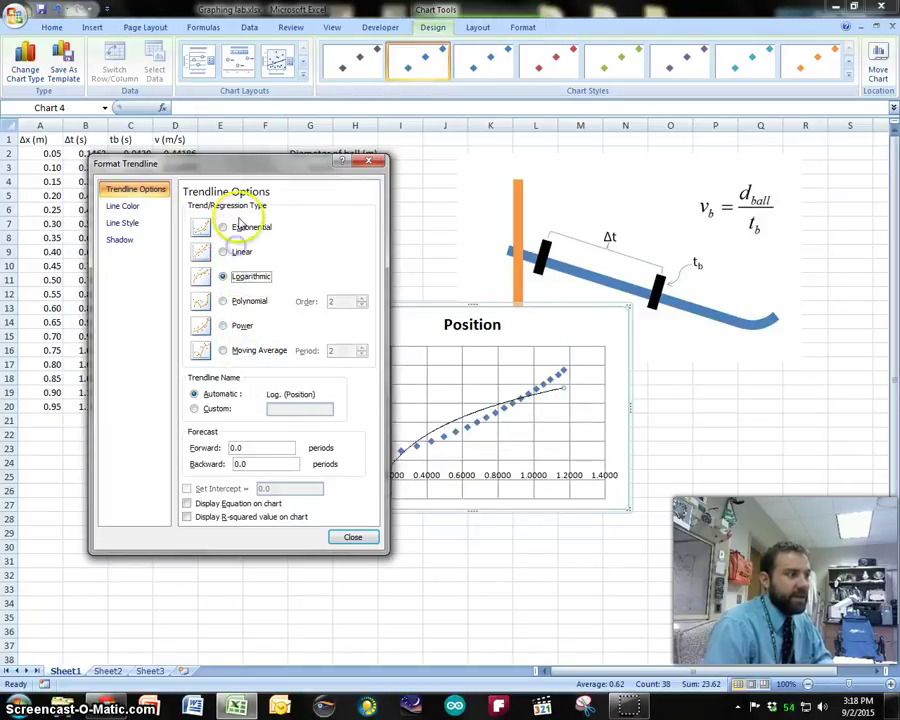
Settle on a linear trendline and close the Format Trendline dialog.
click(242, 229)
click(255, 254)
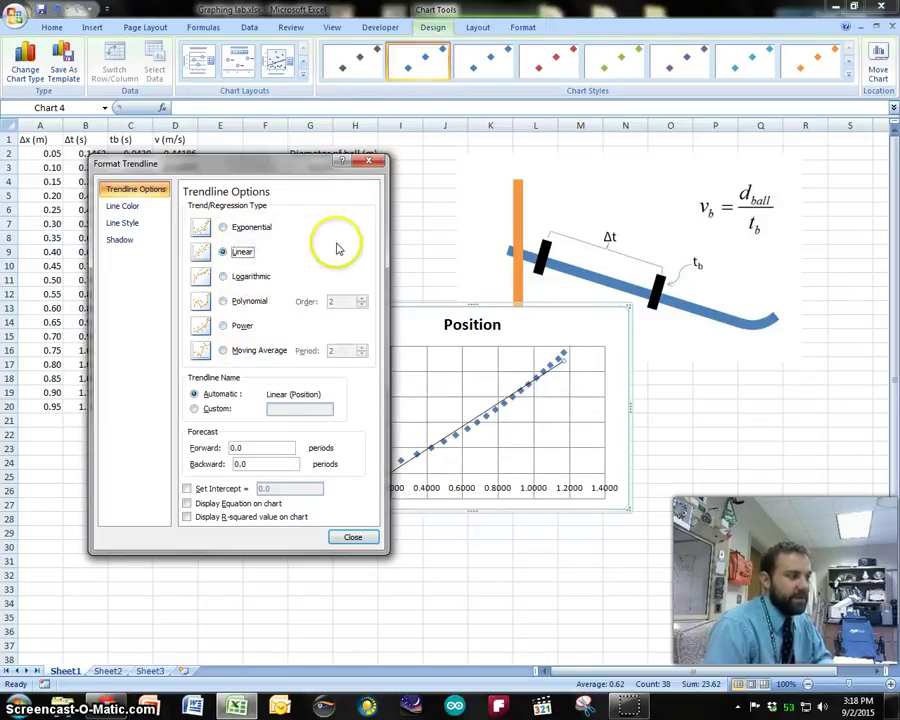
click(353, 538)
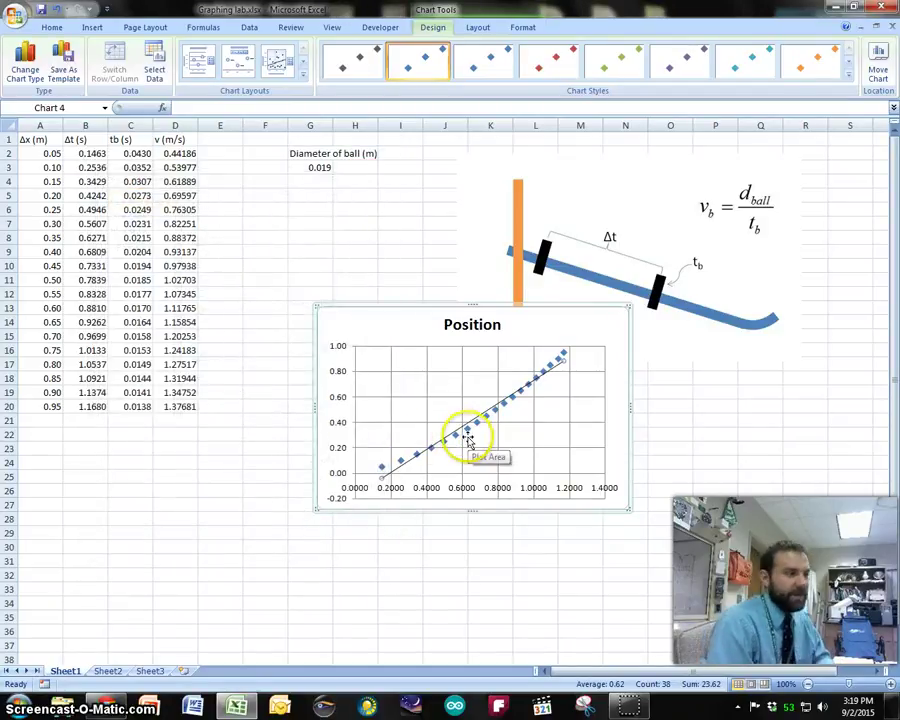
Move the Position chart up beside the data table and make it smaller.
drag(444, 314, 294, 212)
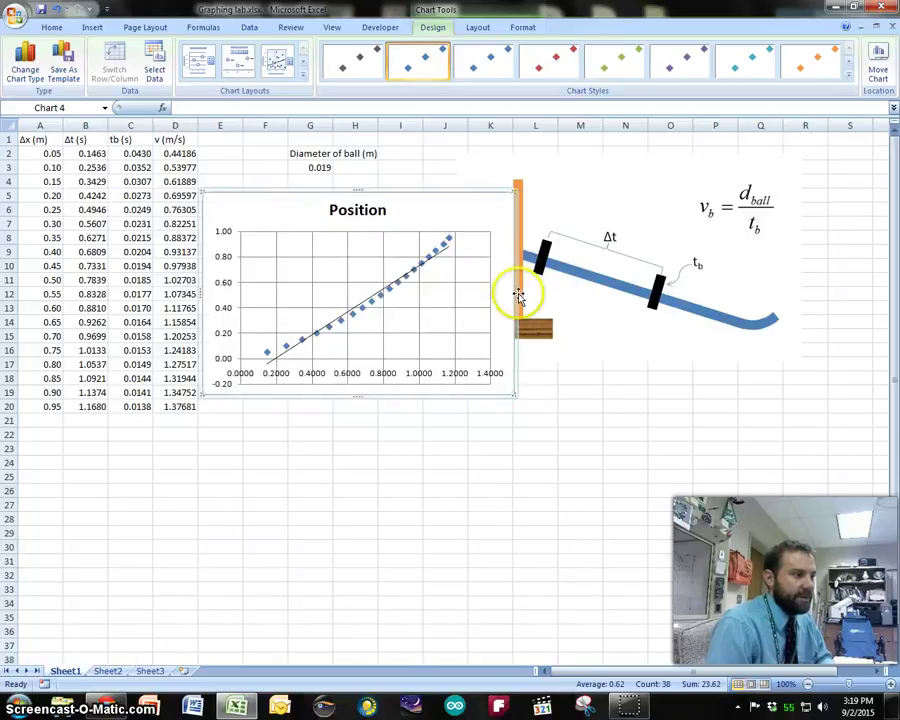
drag(513, 395, 485, 366)
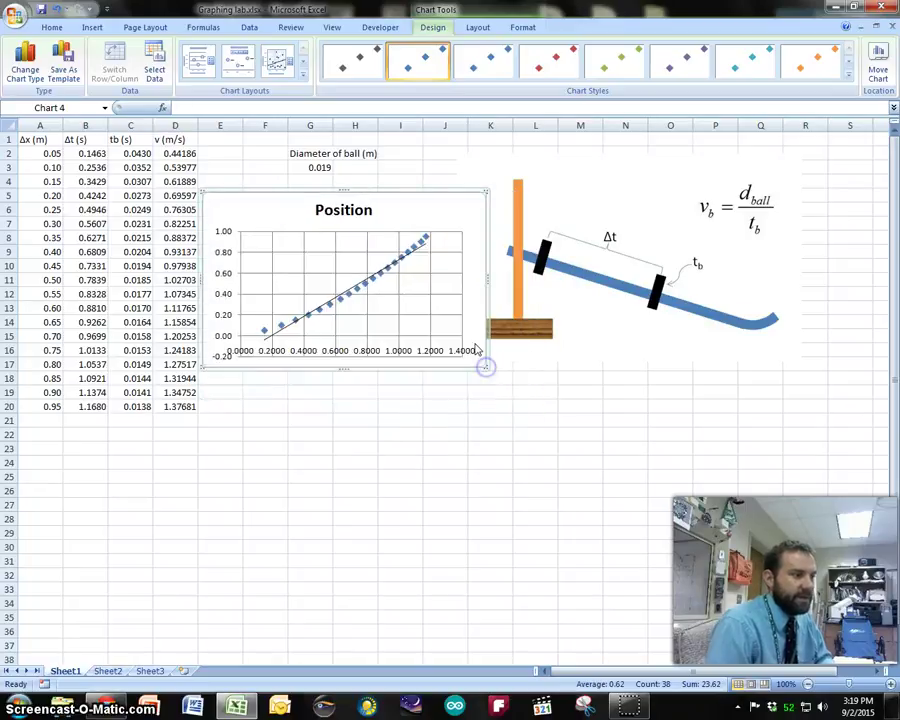
right_click(399, 303)
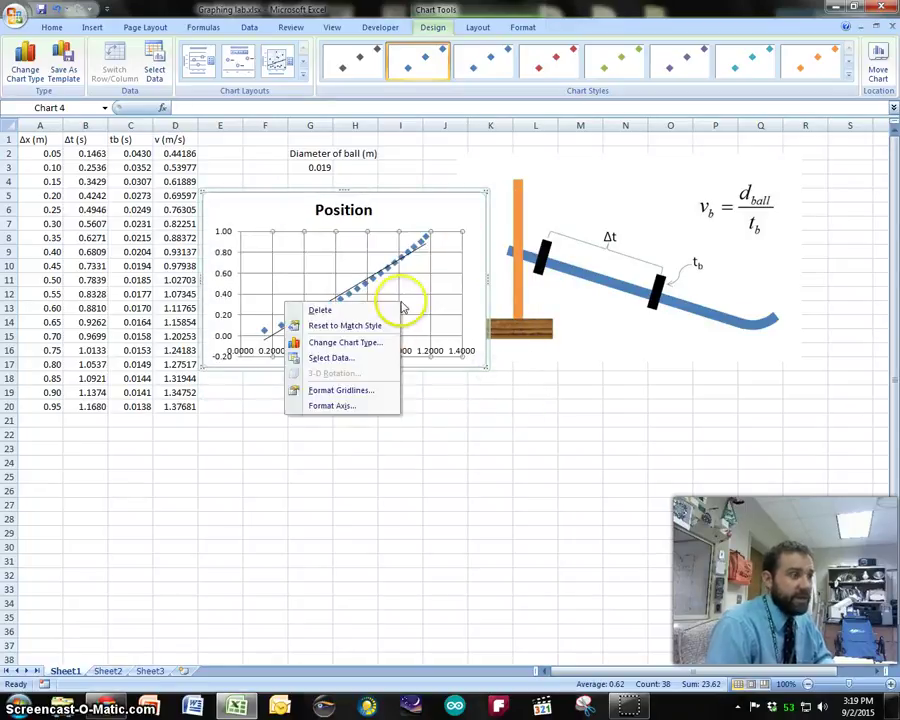
right_click(449, 326)
click(385, 258)
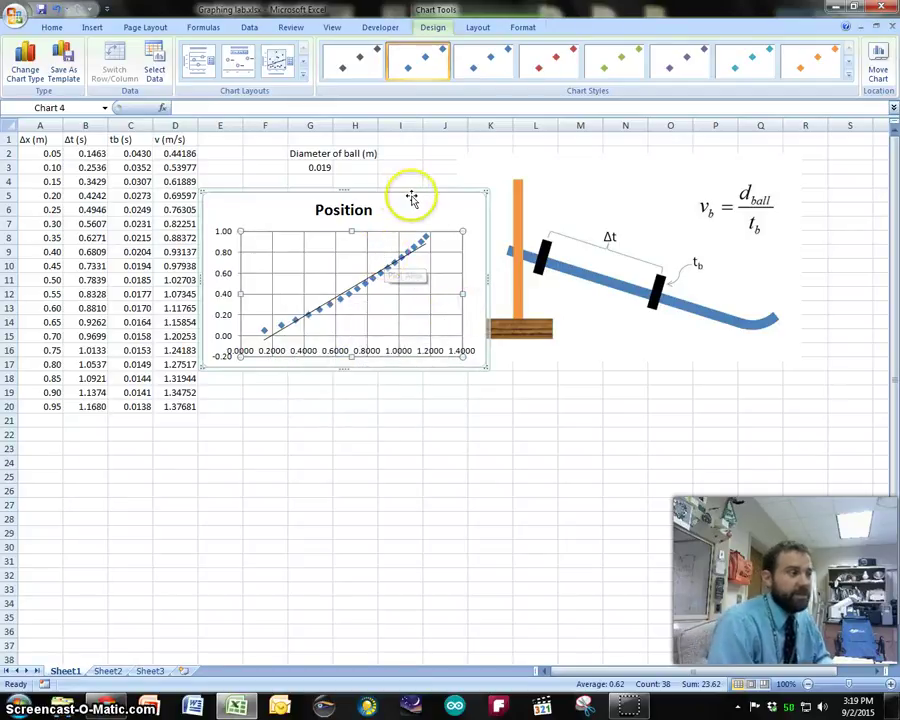
Select the Δt values B2:B20 together with the velocity values in column D.
click(230, 167)
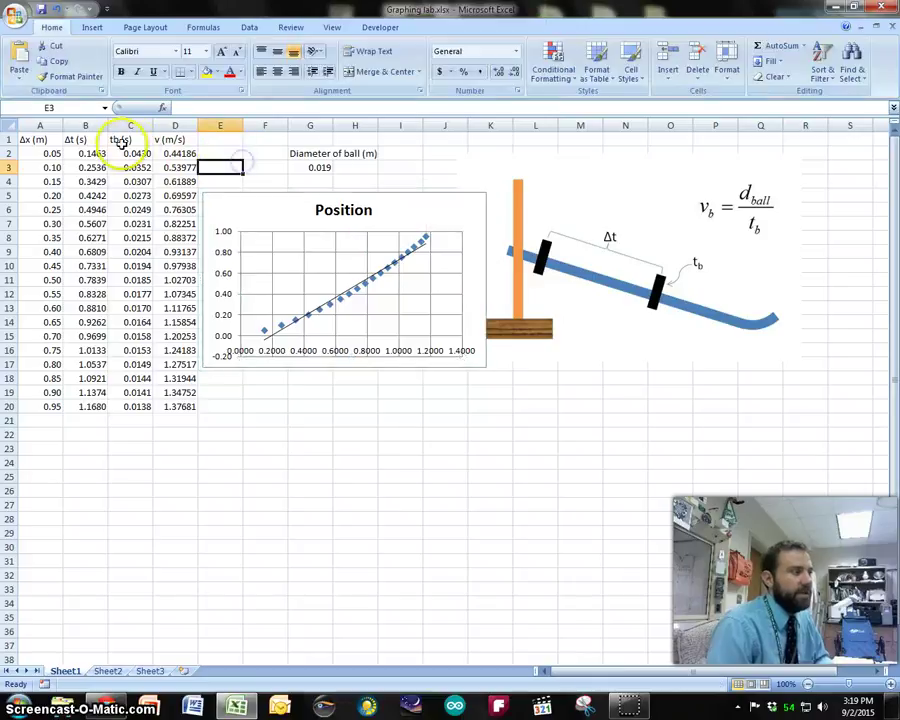
drag(88, 152, 71, 401)
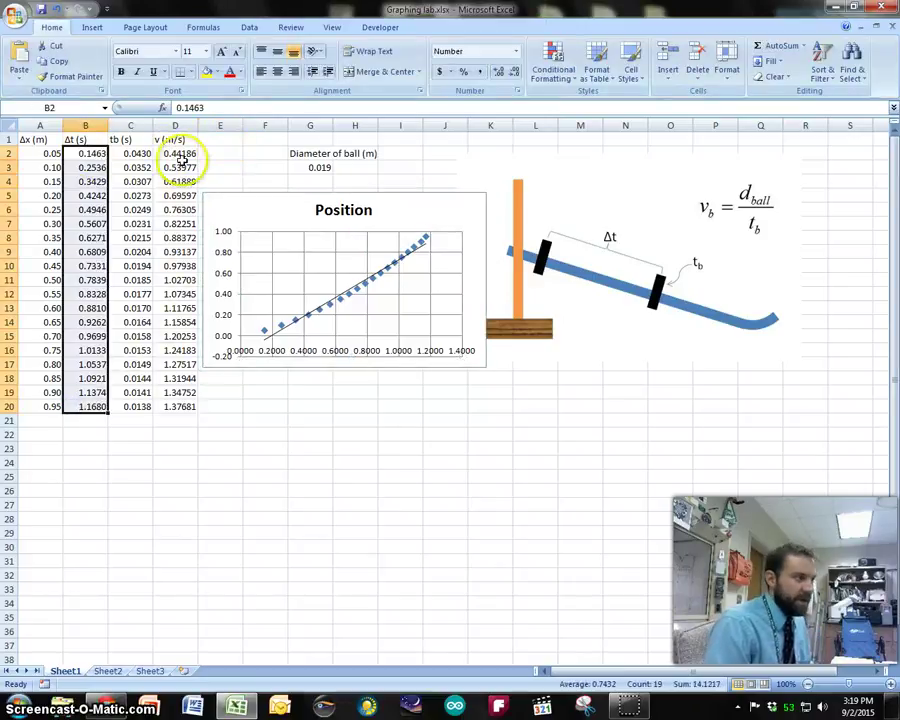
drag(183, 153, 183, 371)
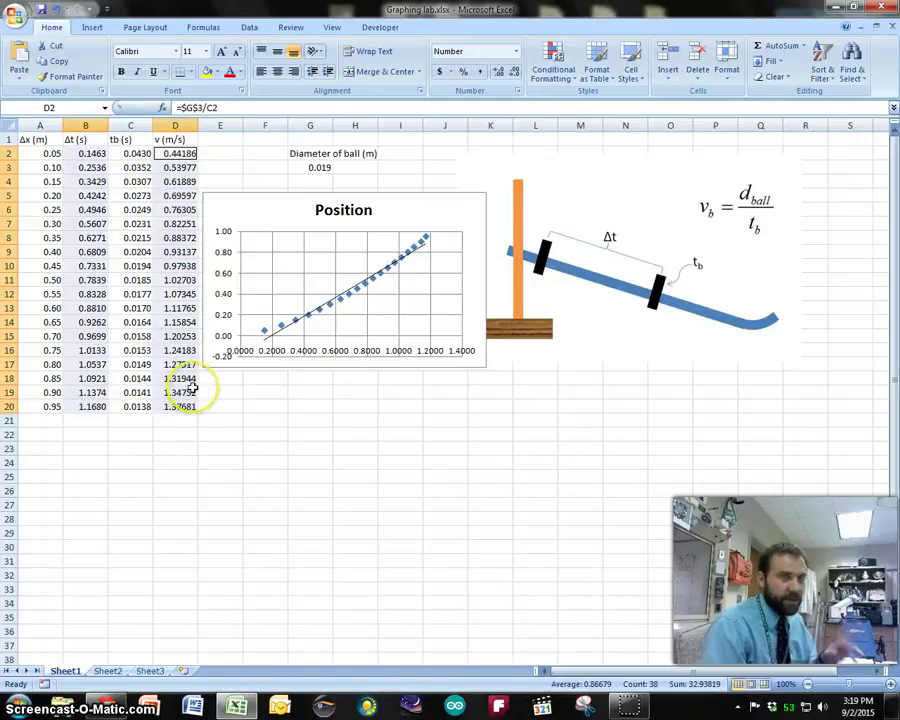
Insert a Scatter with only Markers chart and place it below the Position chart.
click(100, 30)
click(376, 60)
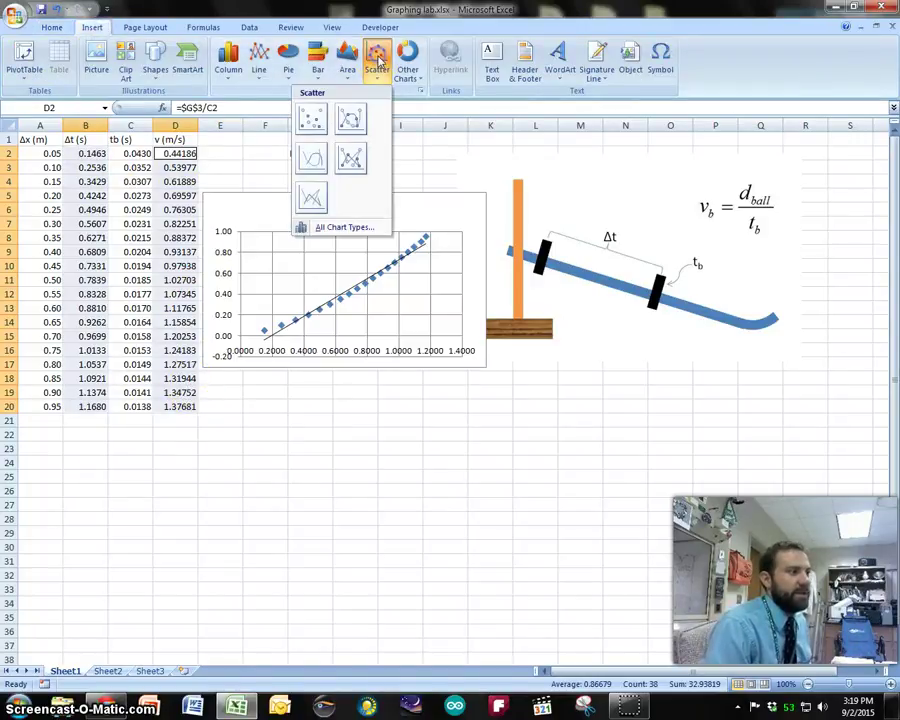
click(313, 116)
drag(595, 331, 569, 414)
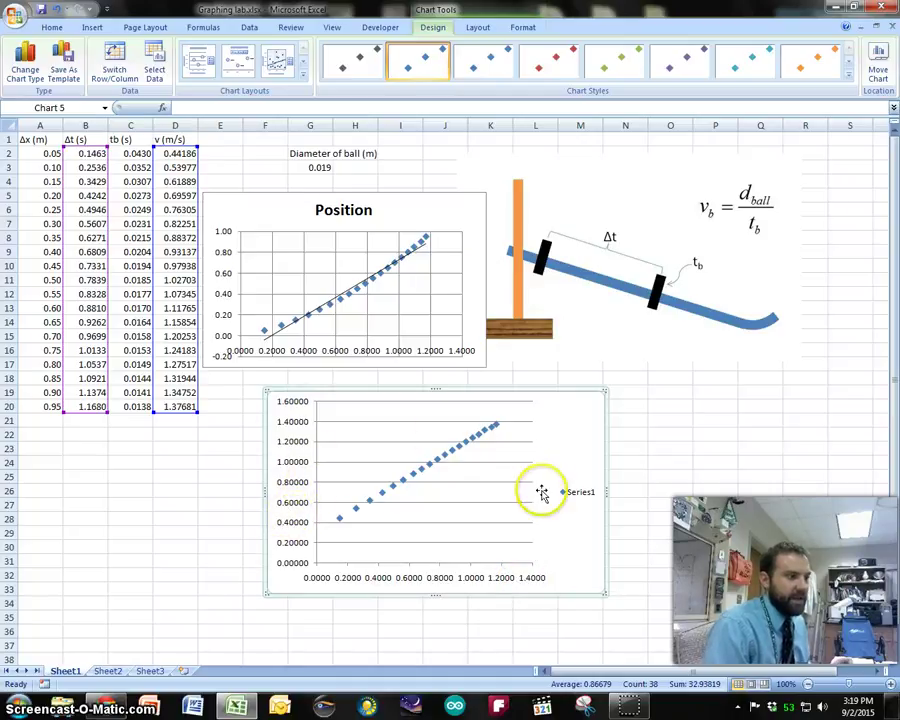
Delete the Series1 legend from the velocity chart.
right_click(500, 484)
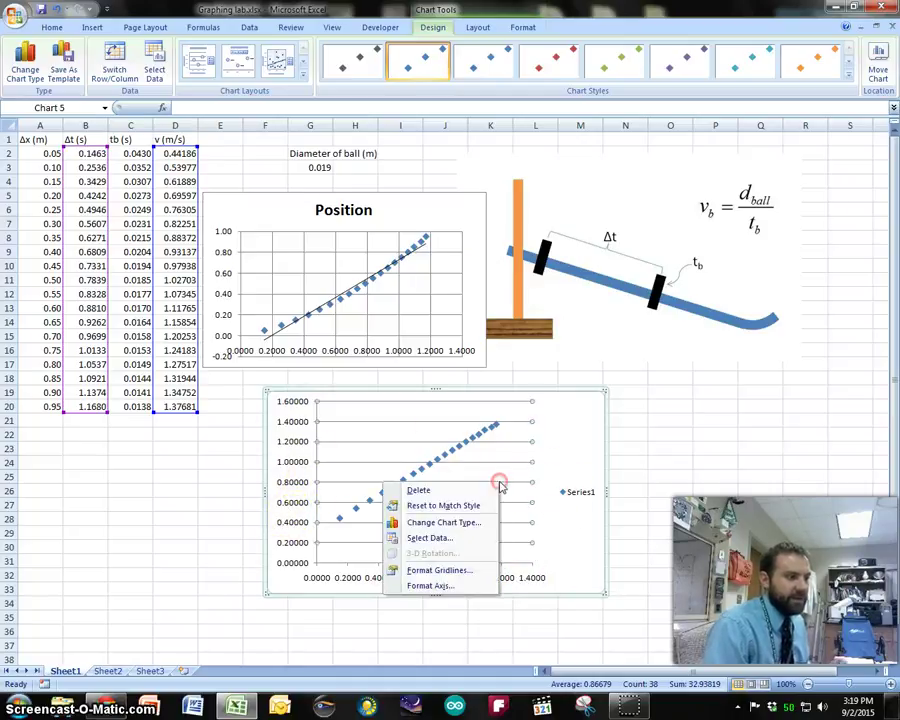
click(577, 491)
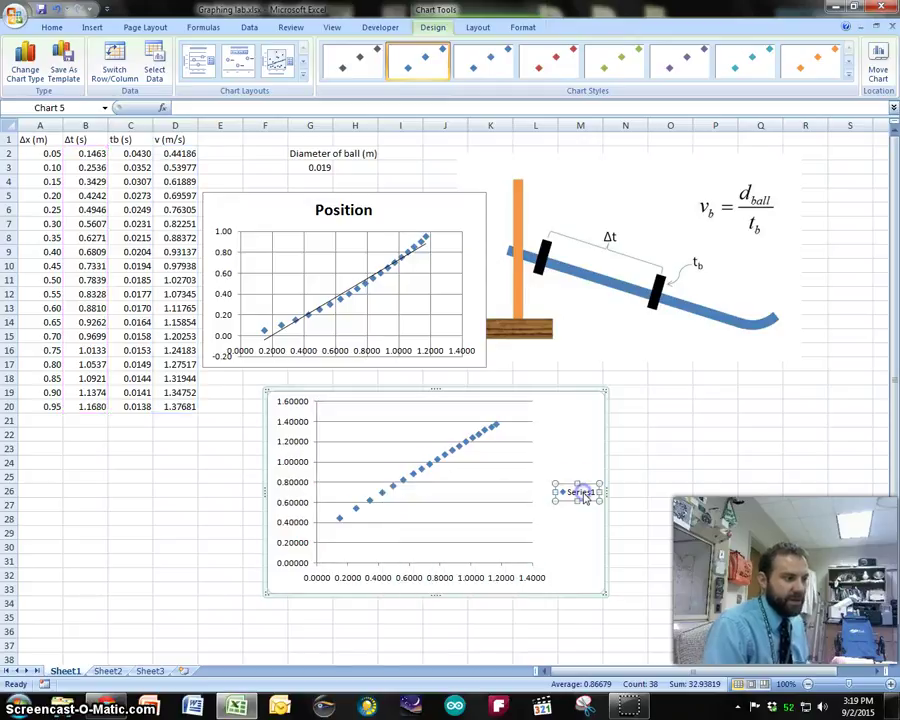
key(Delete)
Add the title 'Velocity - Time' above the velocity chart's plot.
click(427, 407)
click(477, 27)
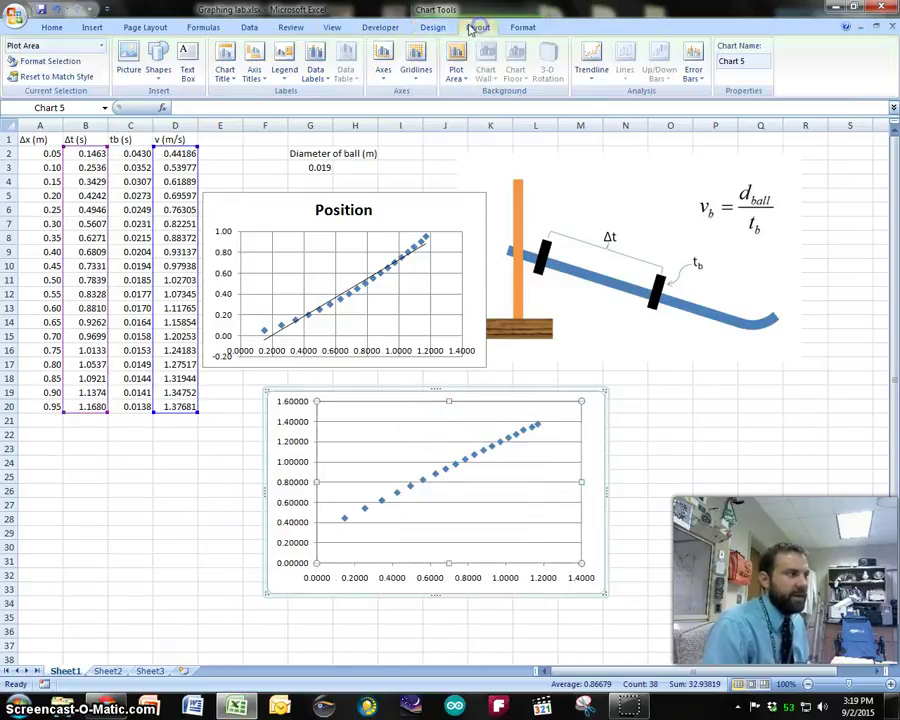
click(224, 66)
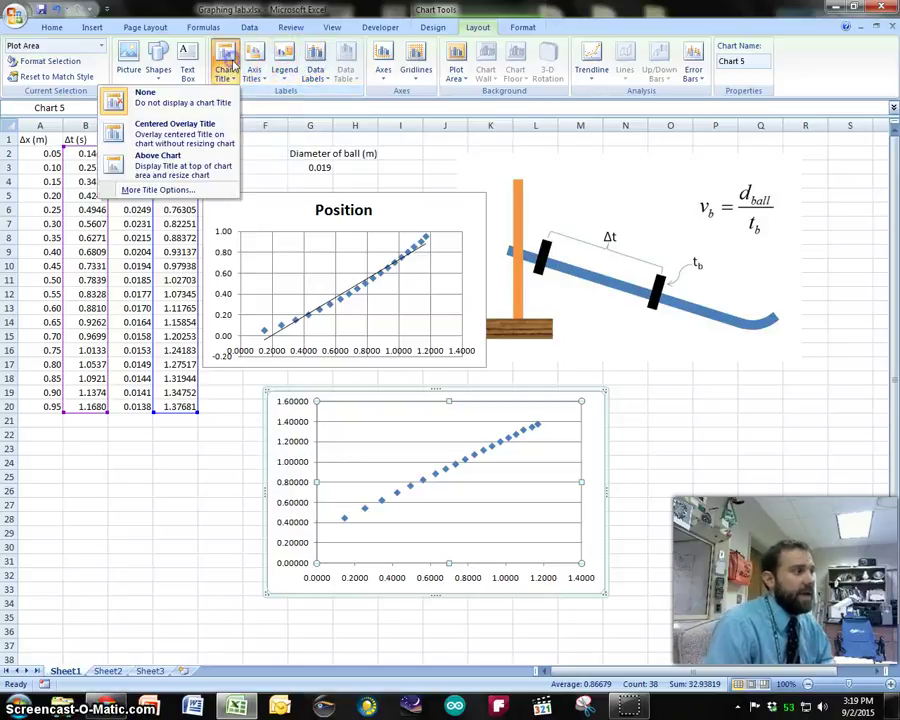
click(206, 166)
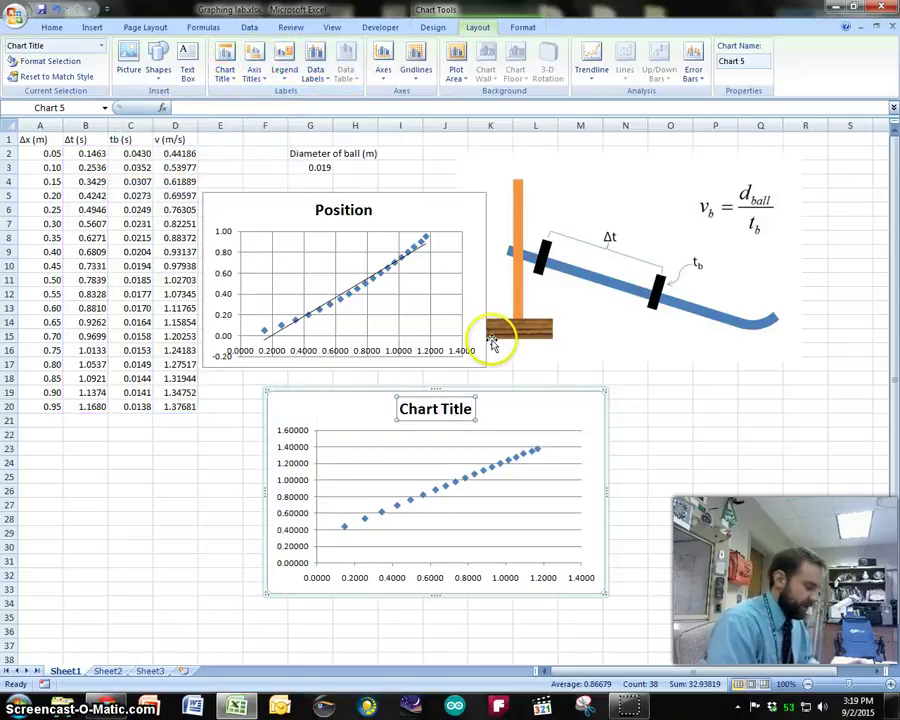
text(Velocity- Time)
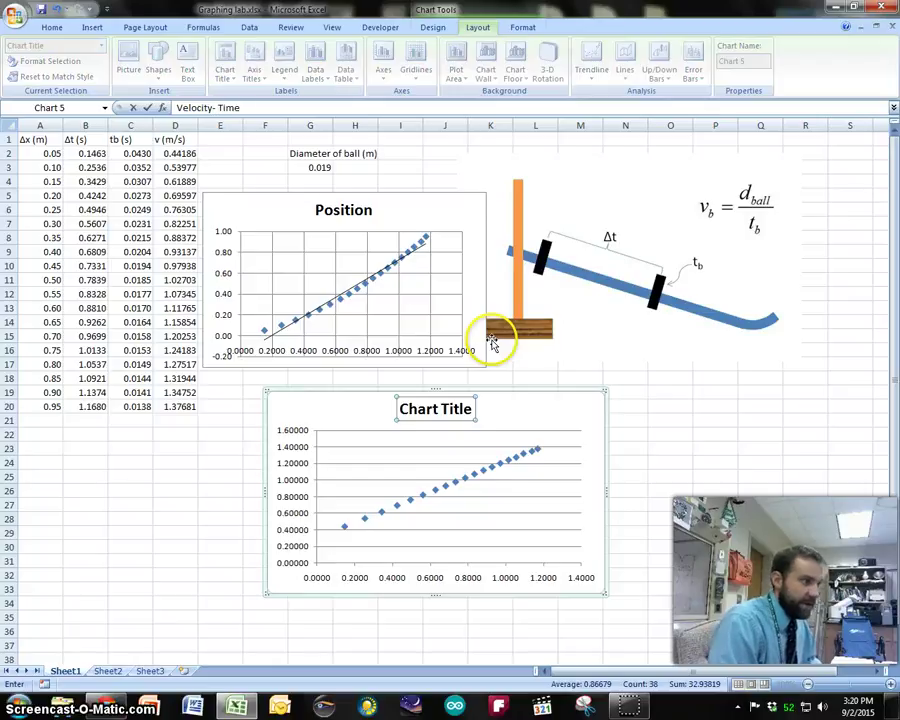
key(Return)
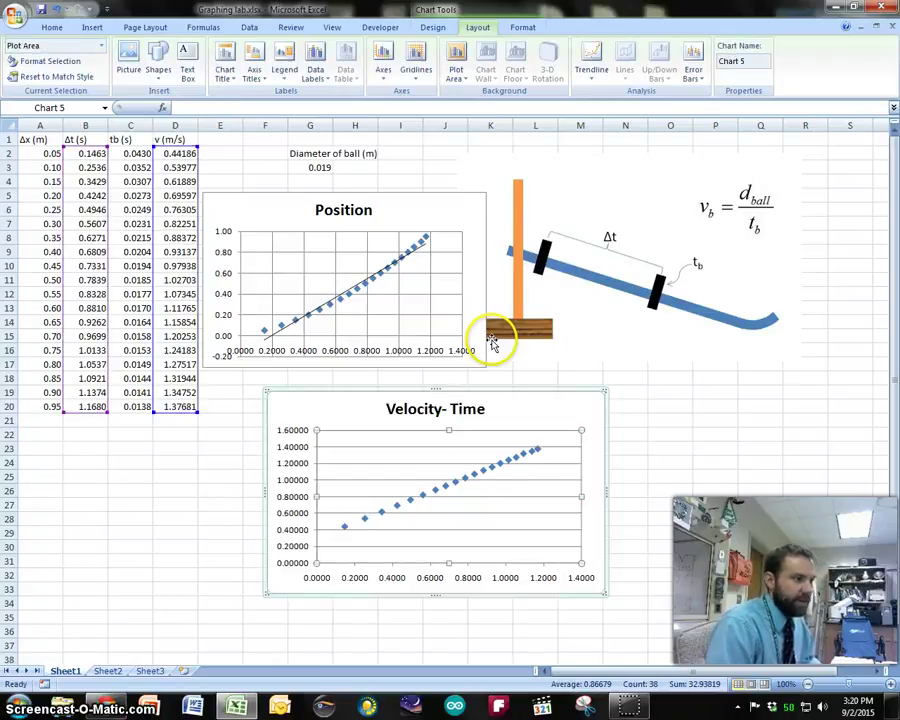
click(440, 410)
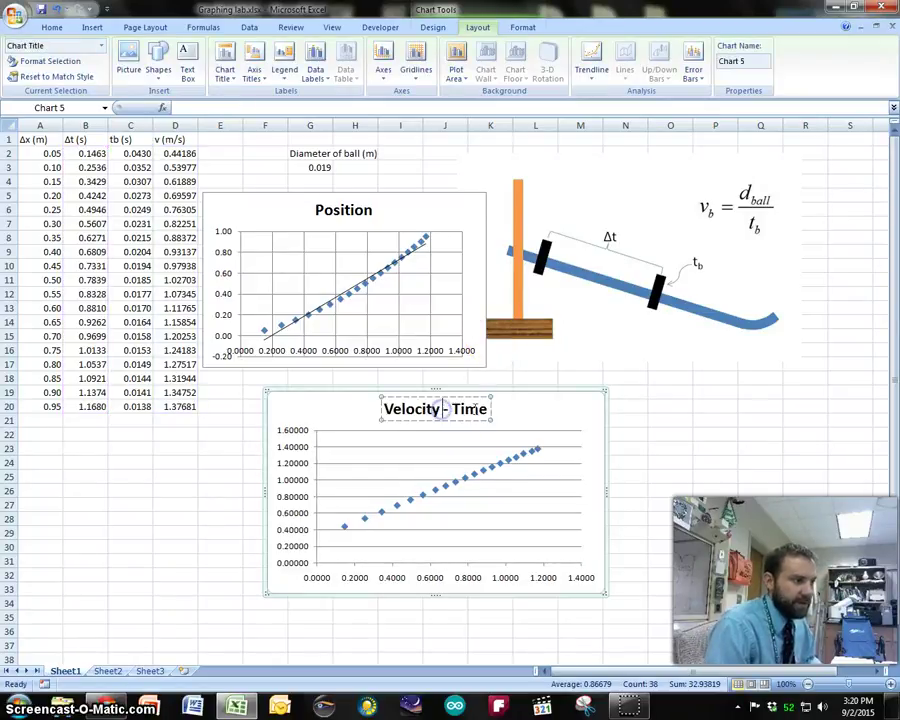
click(534, 410)
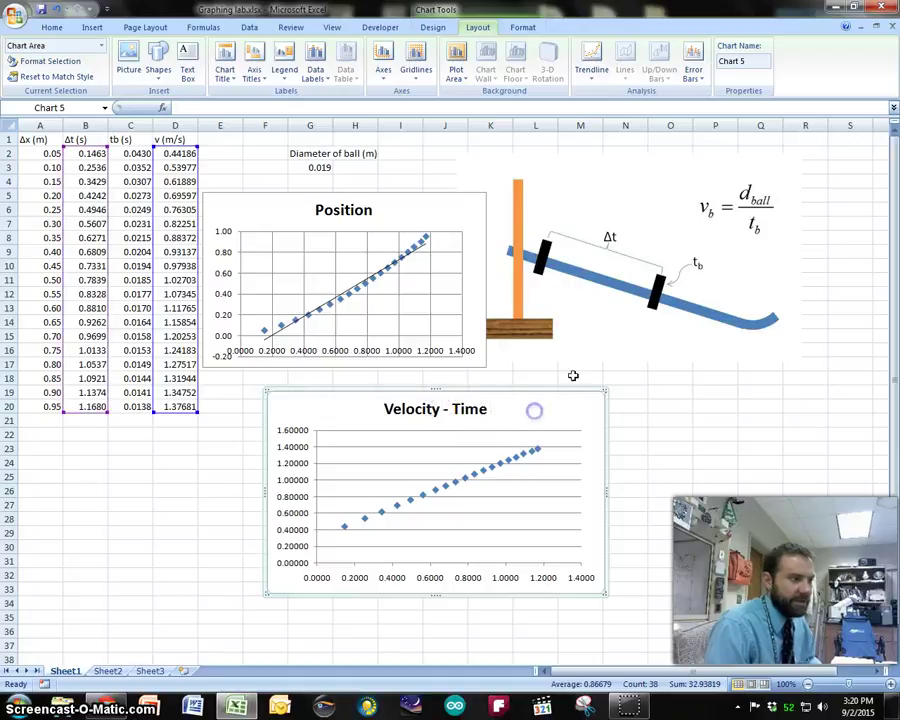
click(427, 566)
Add the horizontal axis title 'Time (s)' below the axis.
click(254, 72)
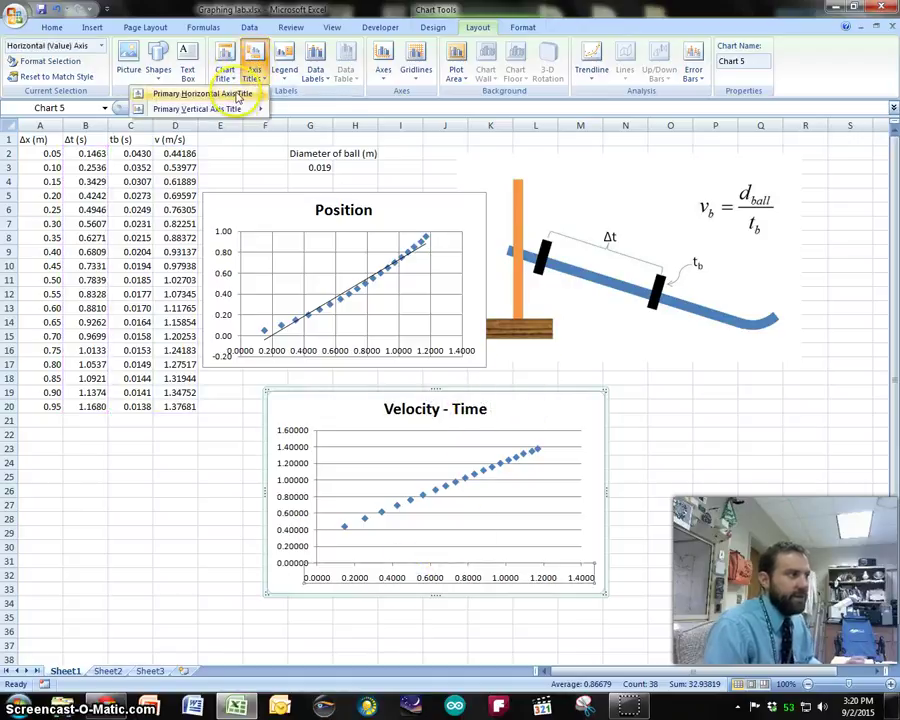
click(350, 128)
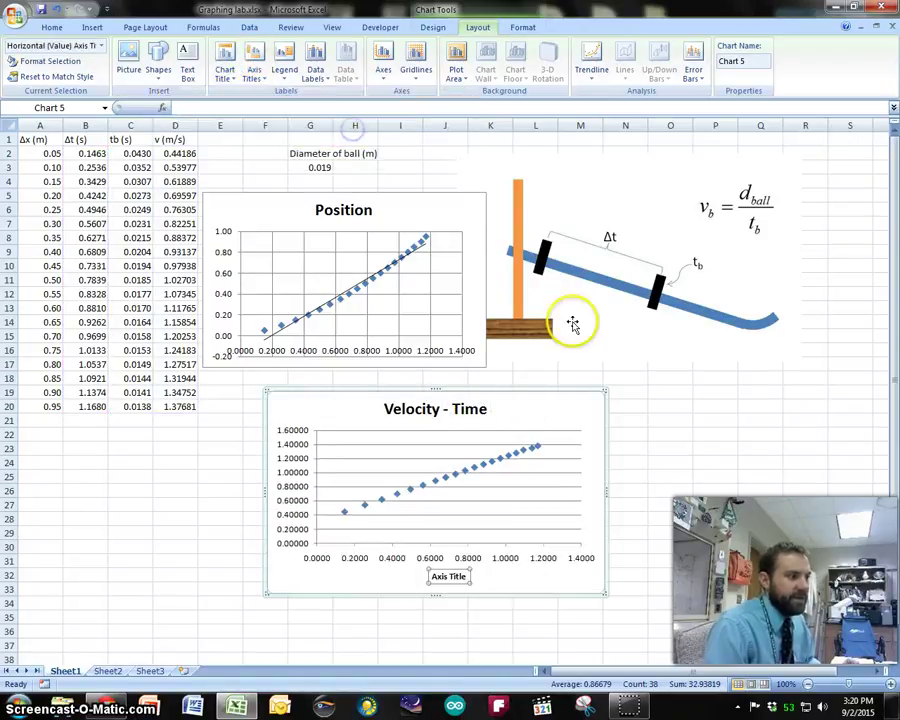
text(Time ()
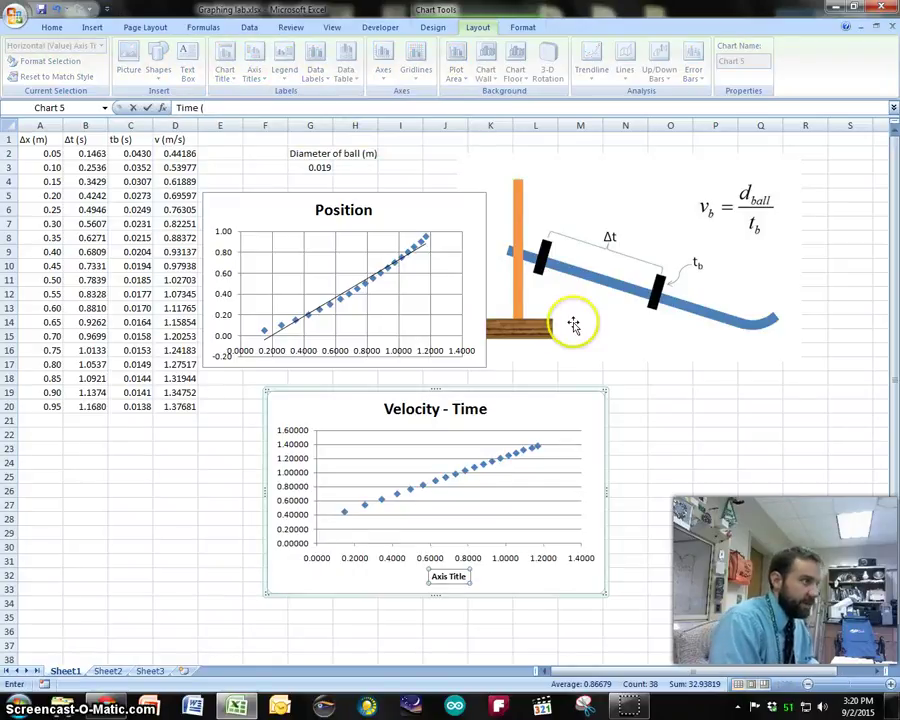
text(s))
key(Return)
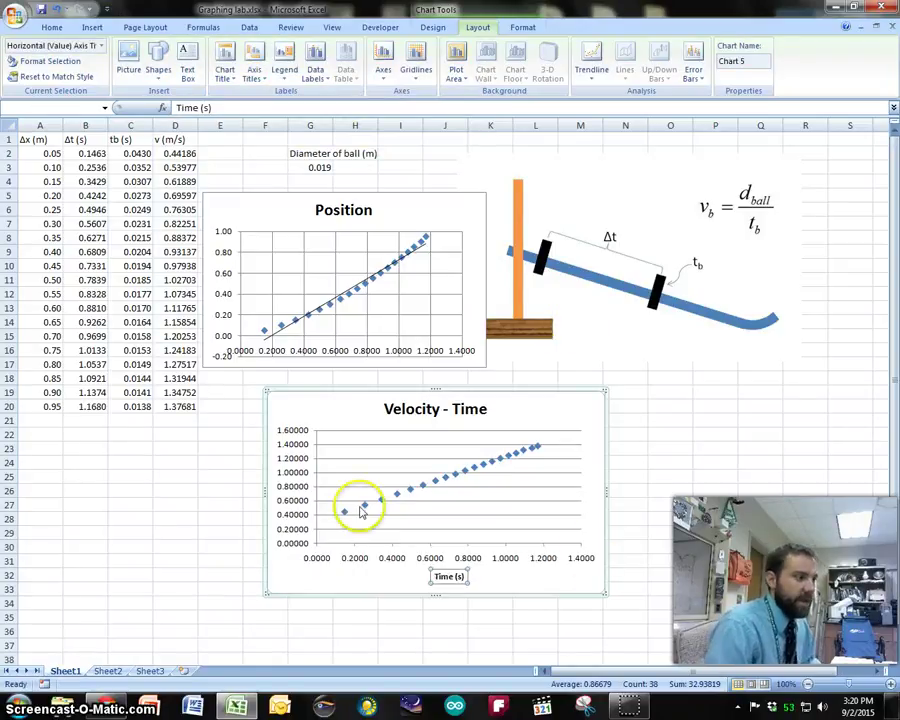
Add a rotated vertical axis title reading 'Velocity (m/s)'.
click(311, 460)
click(382, 458)
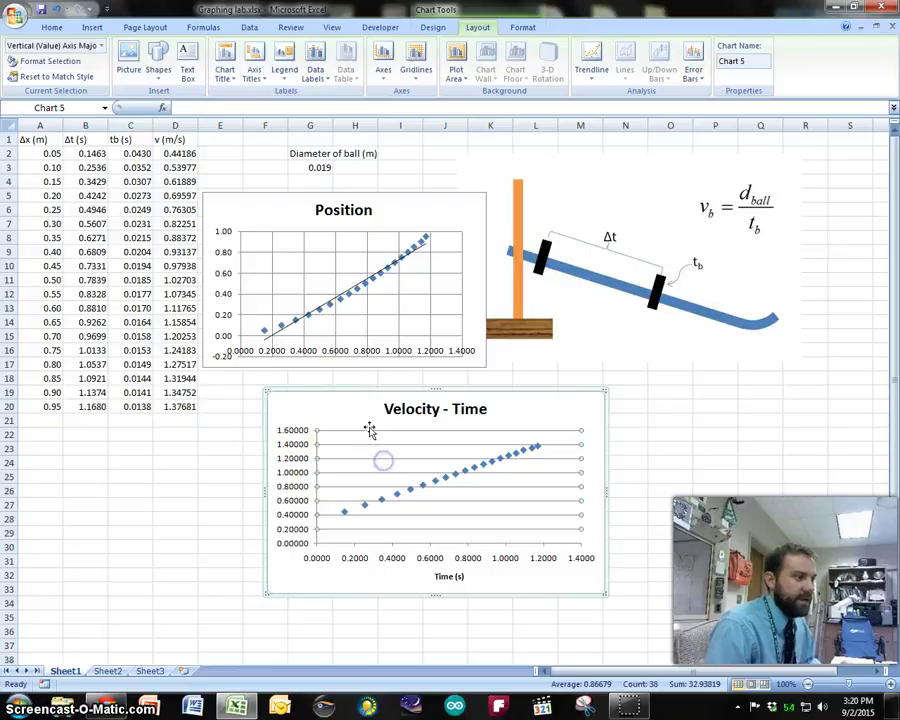
click(252, 68)
mouse_move(222, 108)
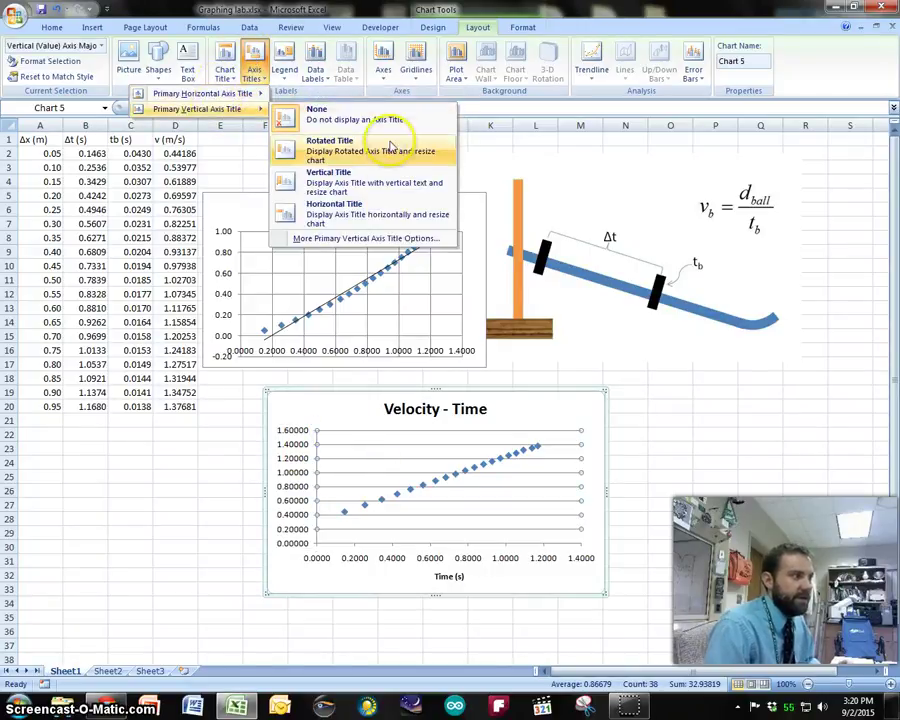
click(388, 152)
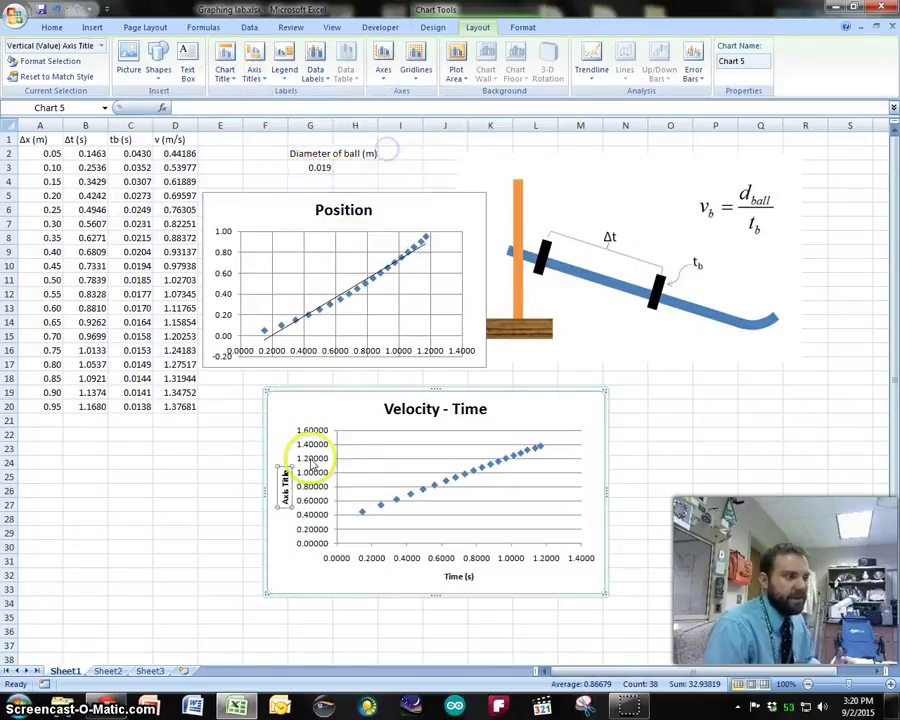
click(265, 107)
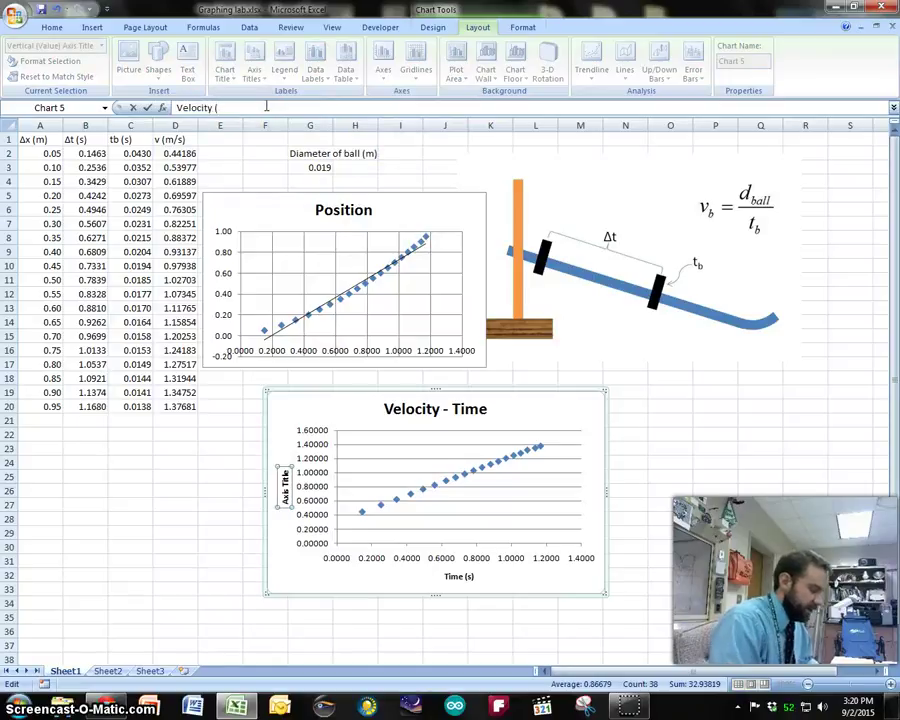
key(Return)
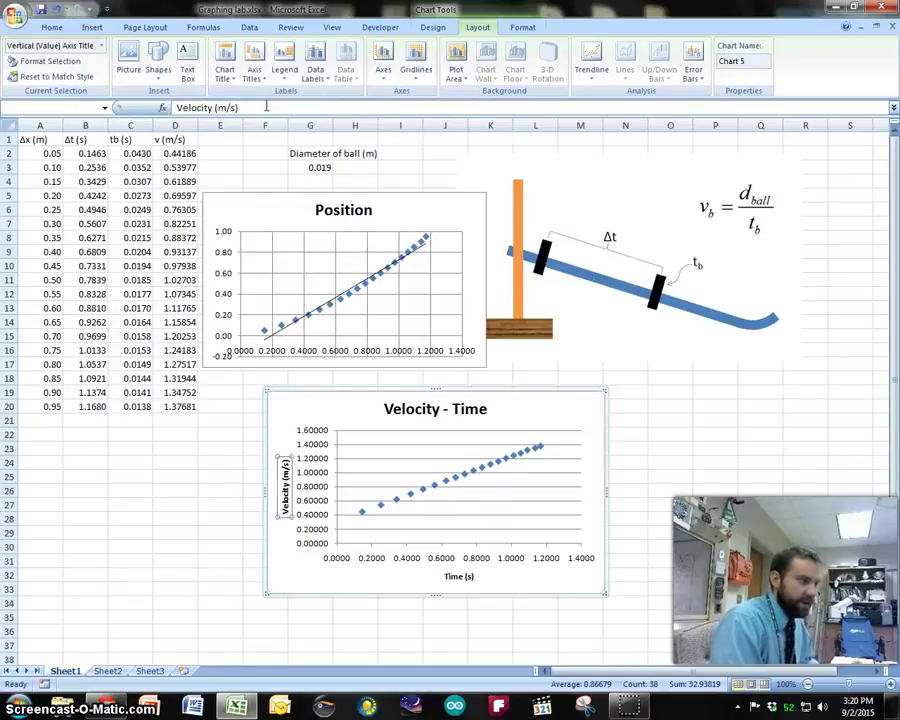
Add a linear trendline to the velocity data series.
click(657, 390)
click(558, 428)
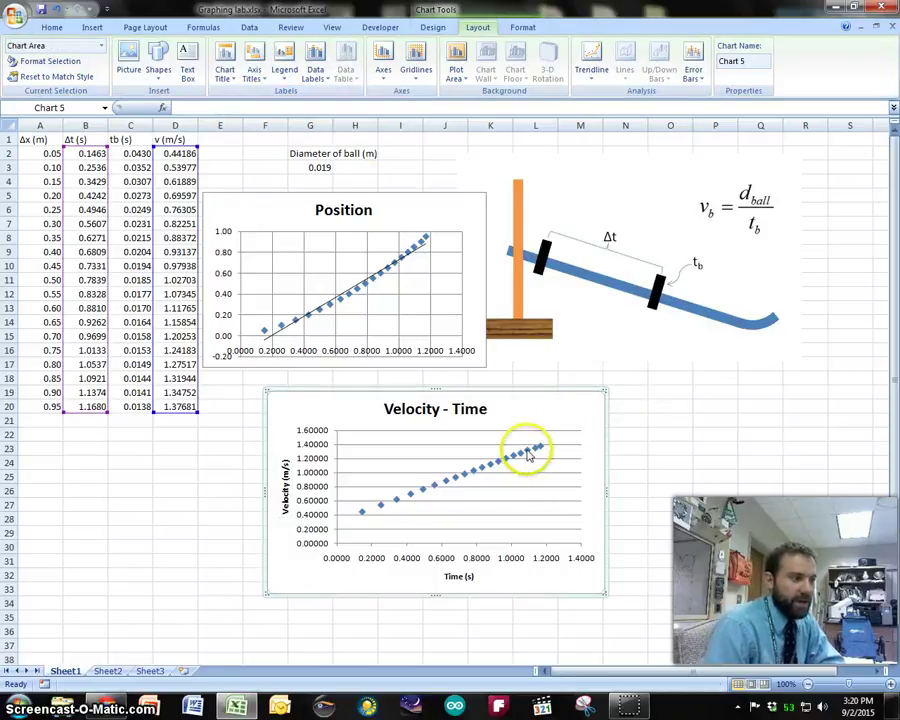
click(530, 452)
right_click(527, 447)
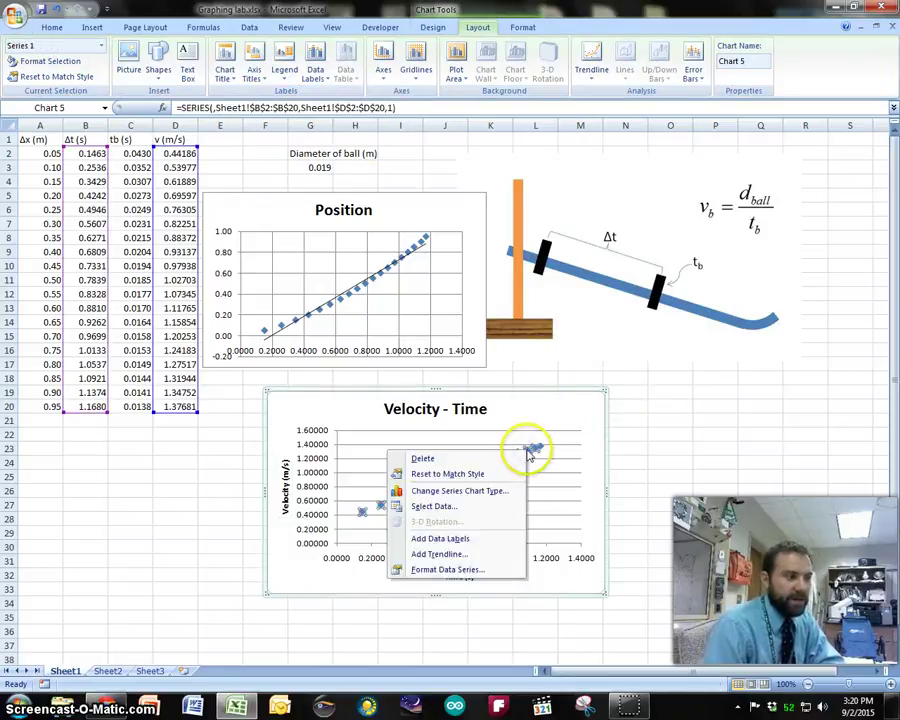
click(492, 556)
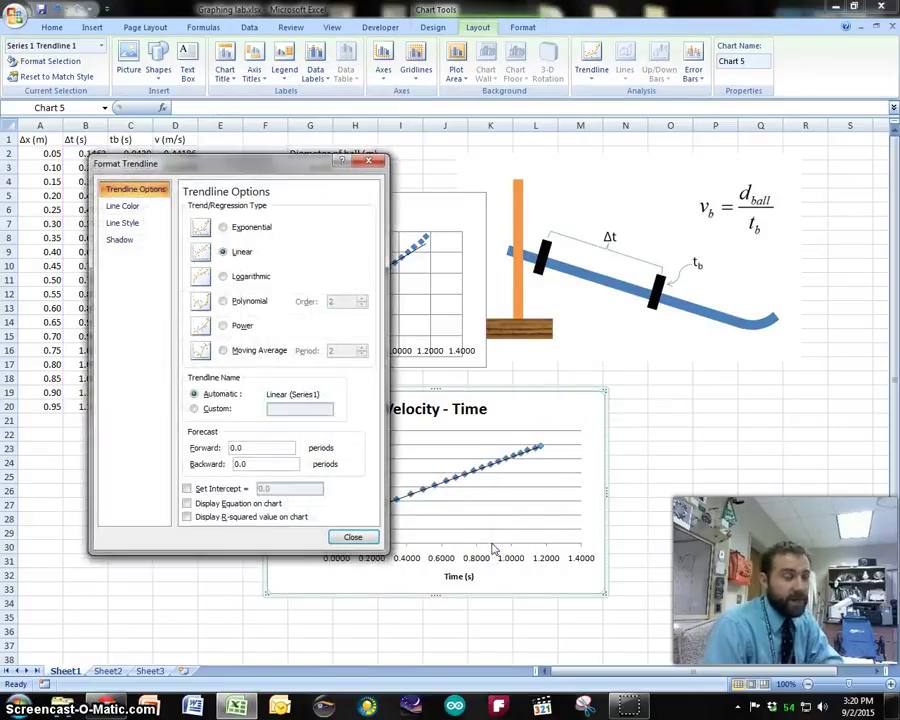
Show the trendline equation y = 0.9207x + 0.306 and R² = 0.9999, then nudge the label left.
click(236, 489)
click(237, 487)
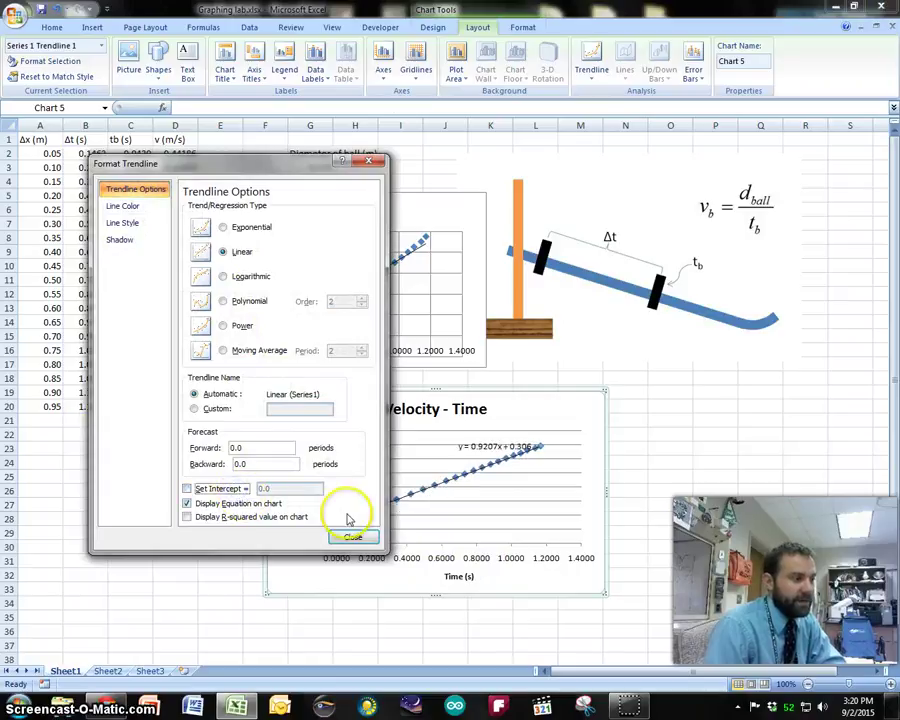
click(290, 518)
click(354, 537)
click(485, 443)
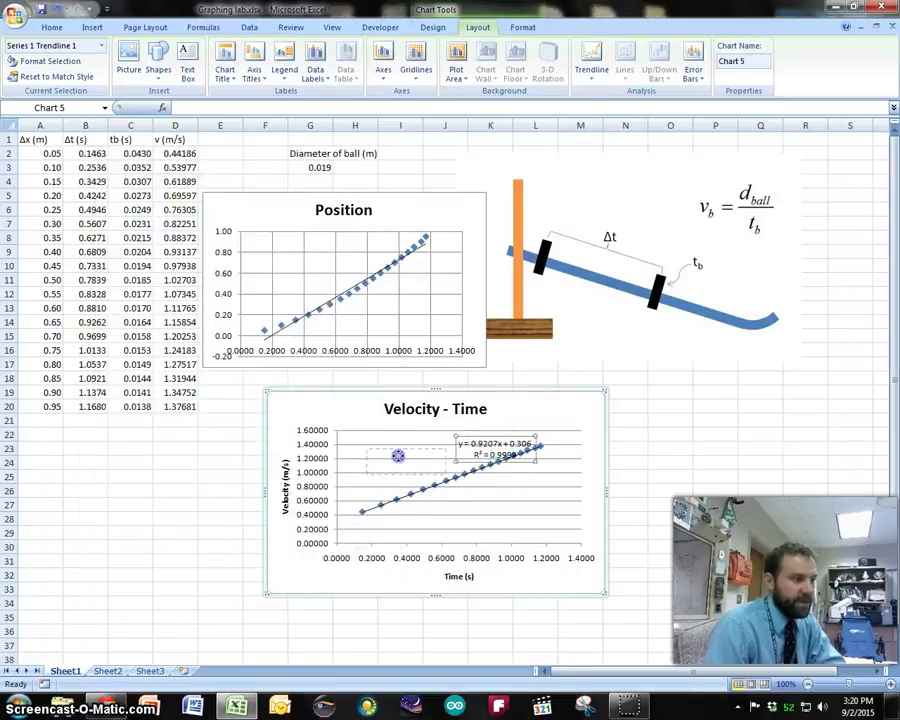
drag(391, 454, 392, 457)
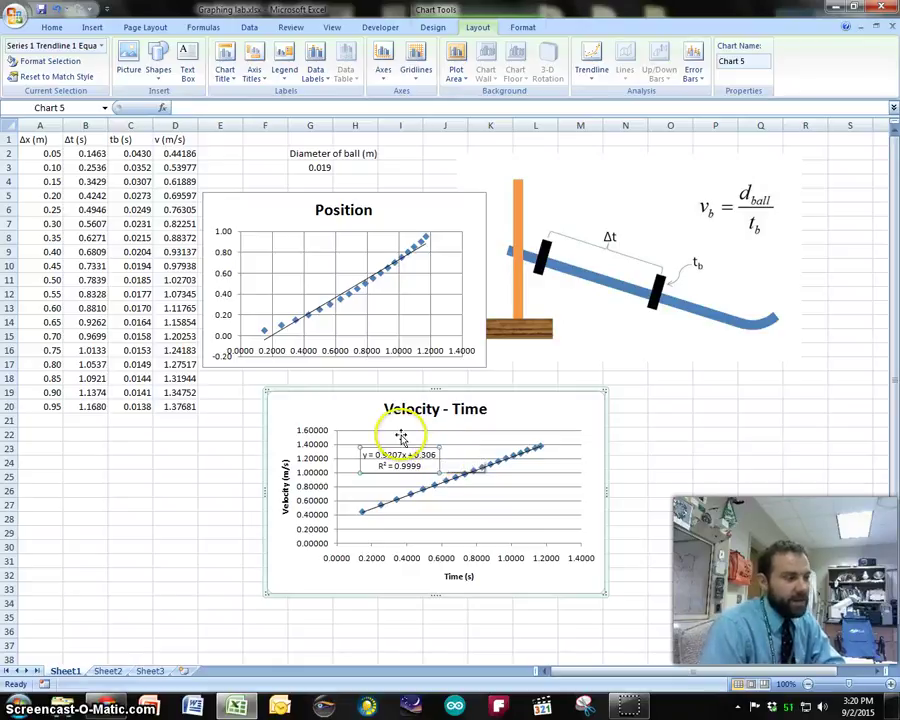
Drag the equation and R² label up, clear of the plotted velocity points.
drag(420, 456, 421, 437)
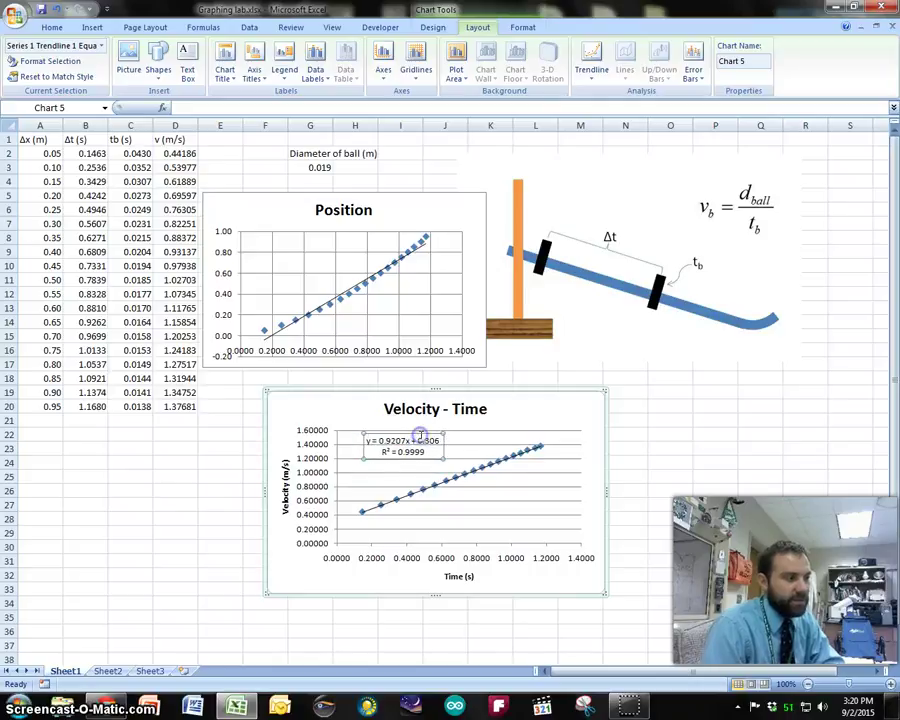
click(387, 278)
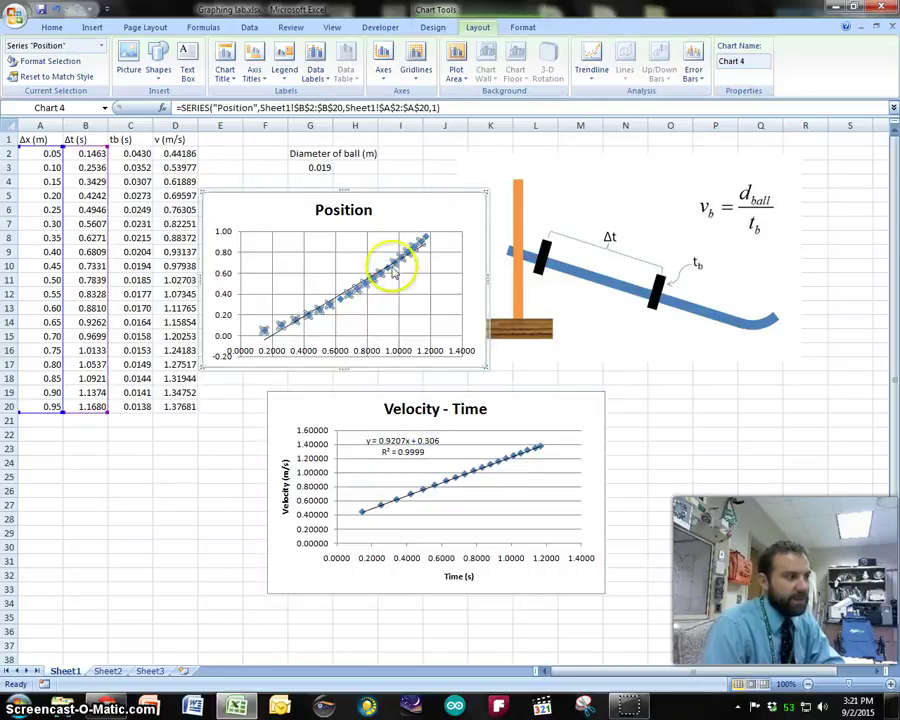